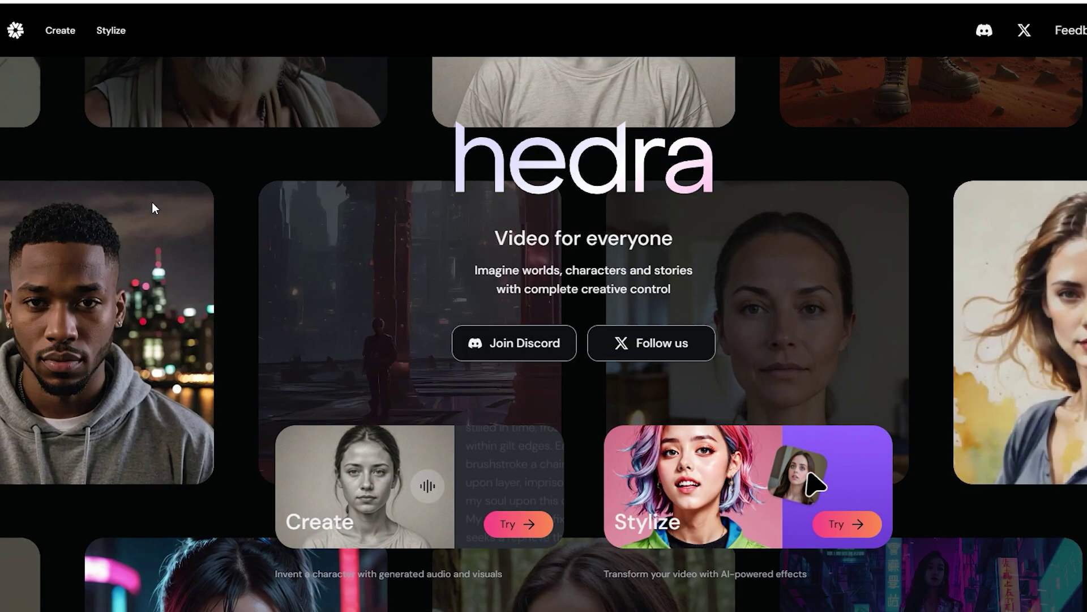
Scroll the hedra.com homepage, then run a Google search for 'hedra'
scroll(152, 203, down, 4)
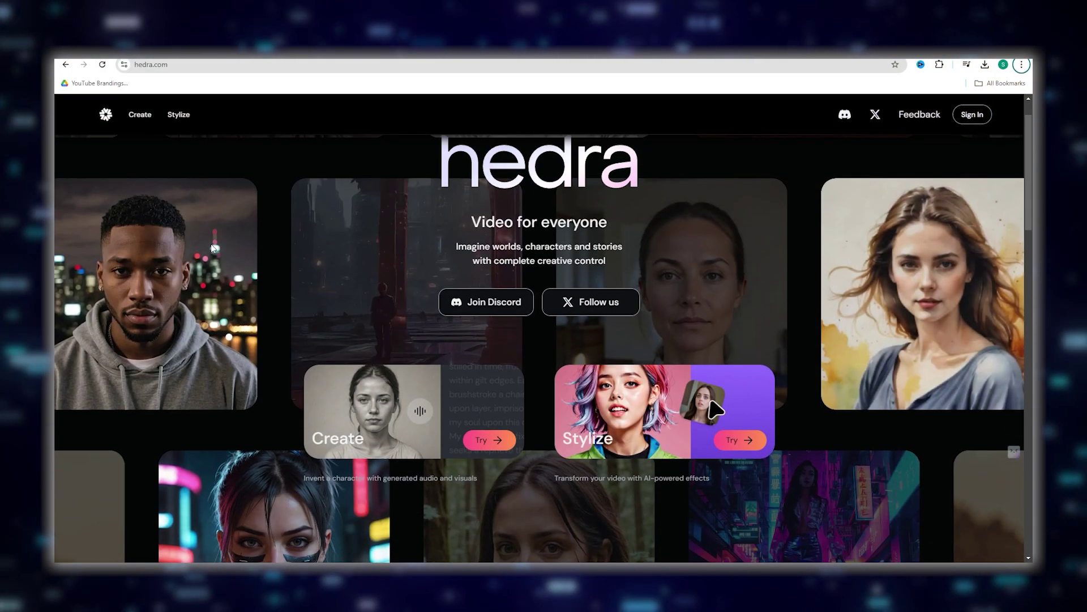
scroll(212, 246, down, 4)
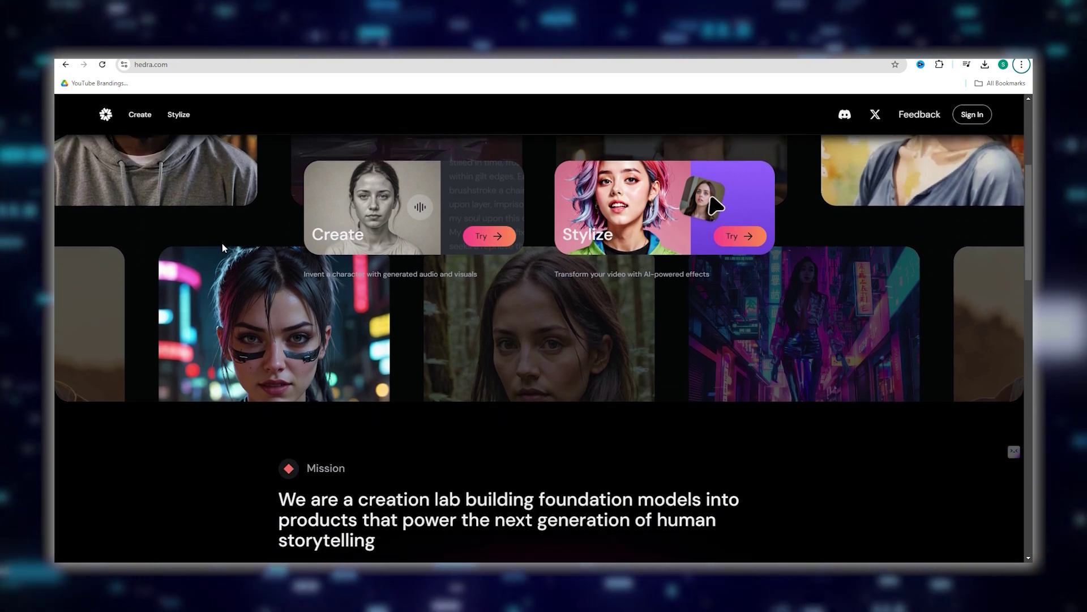
text(hedra)
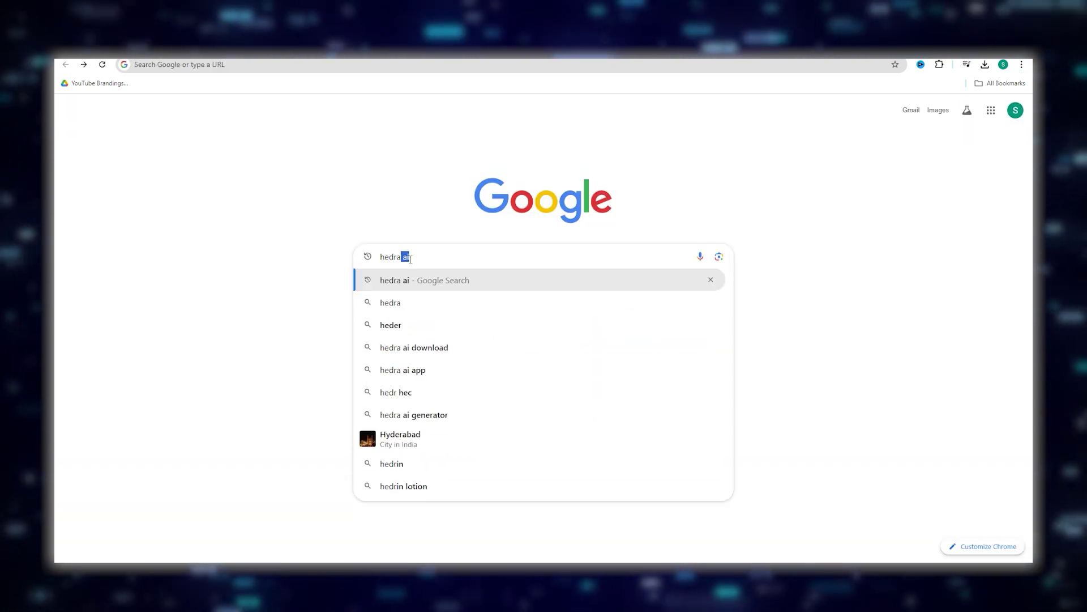
key(Return)
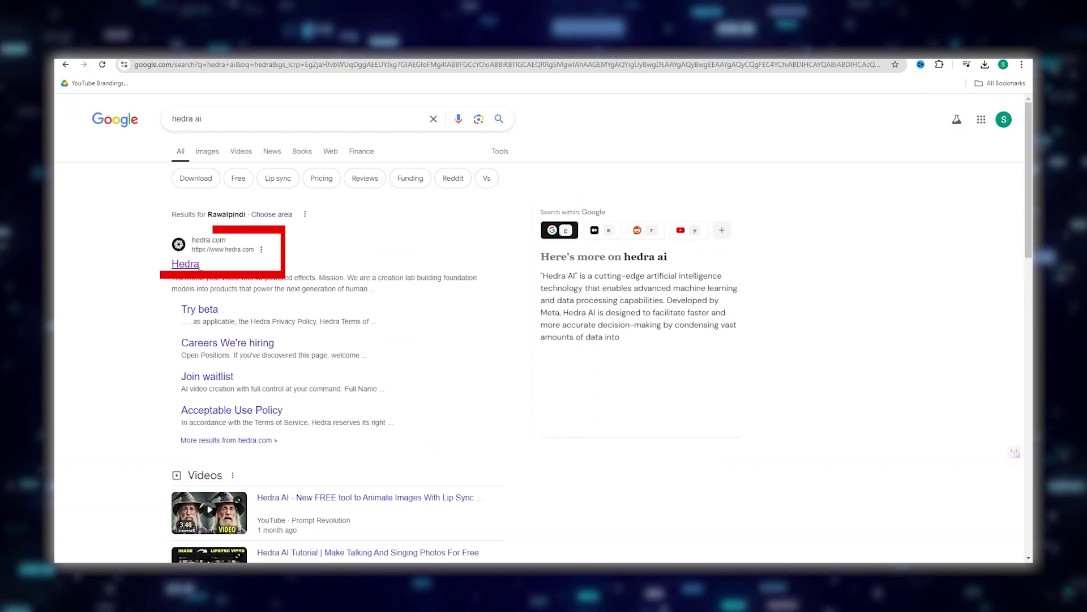
Open hedra.com from the results, choose Try beta, and sign in with Google login
click(186, 264)
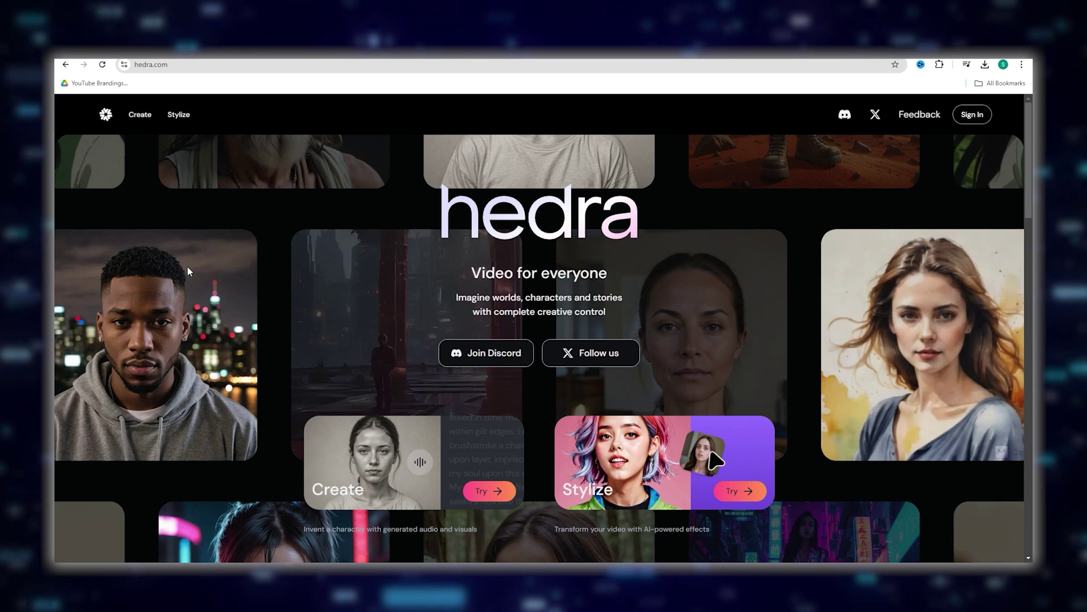
scroll(189, 272, down, 15)
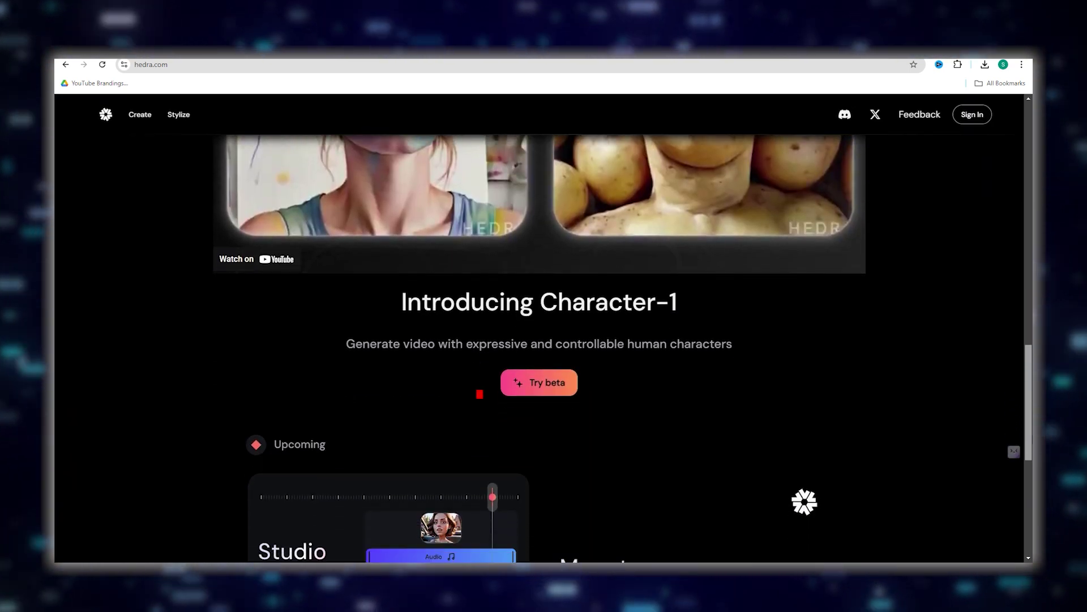
click(567, 379)
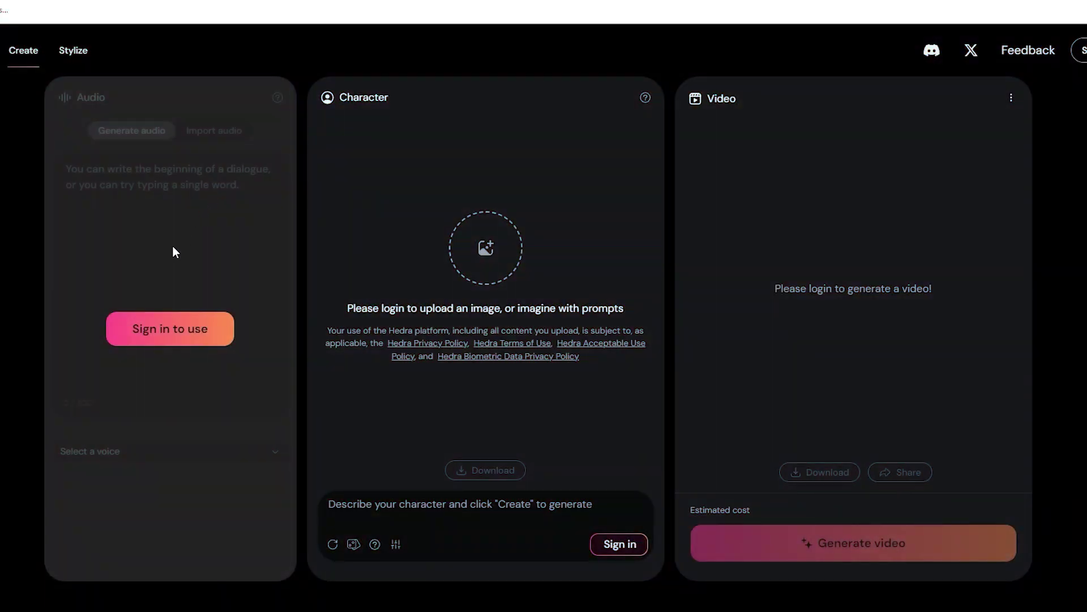
click(166, 334)
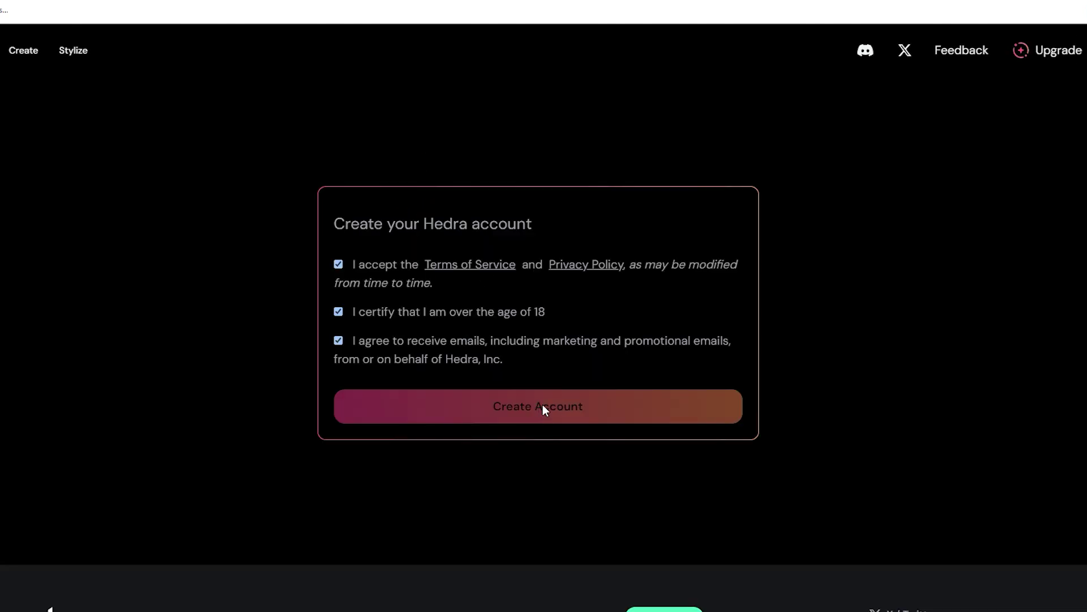
click(543, 405)
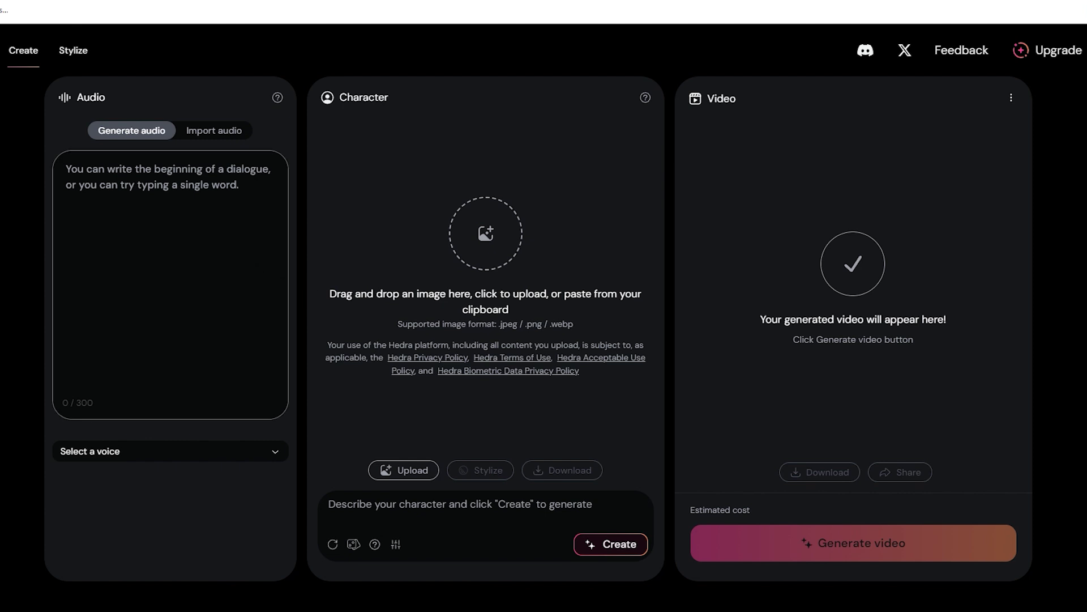
click(202, 133)
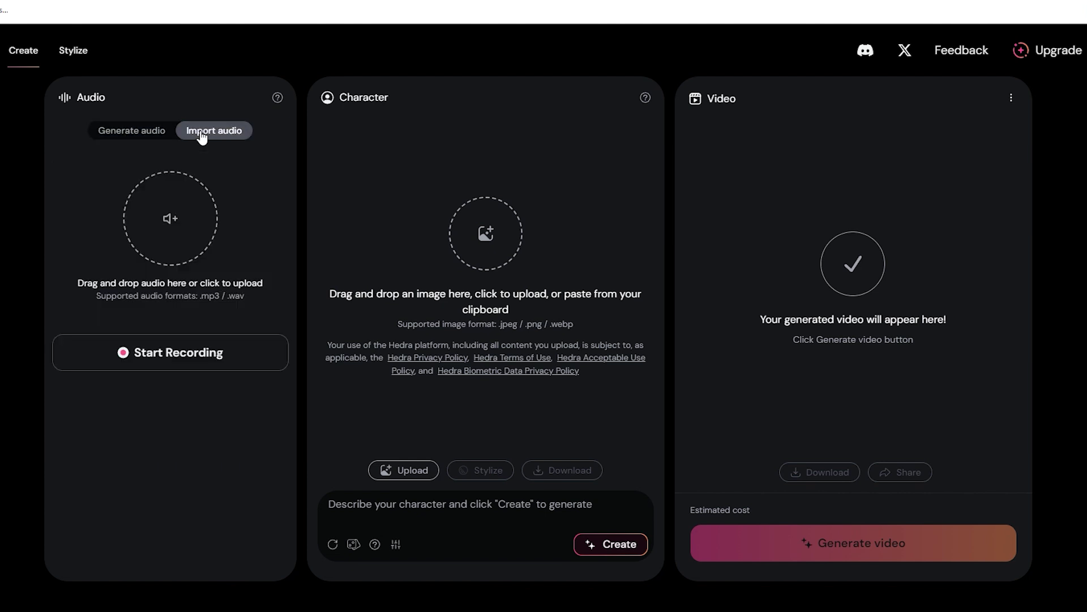
click(128, 134)
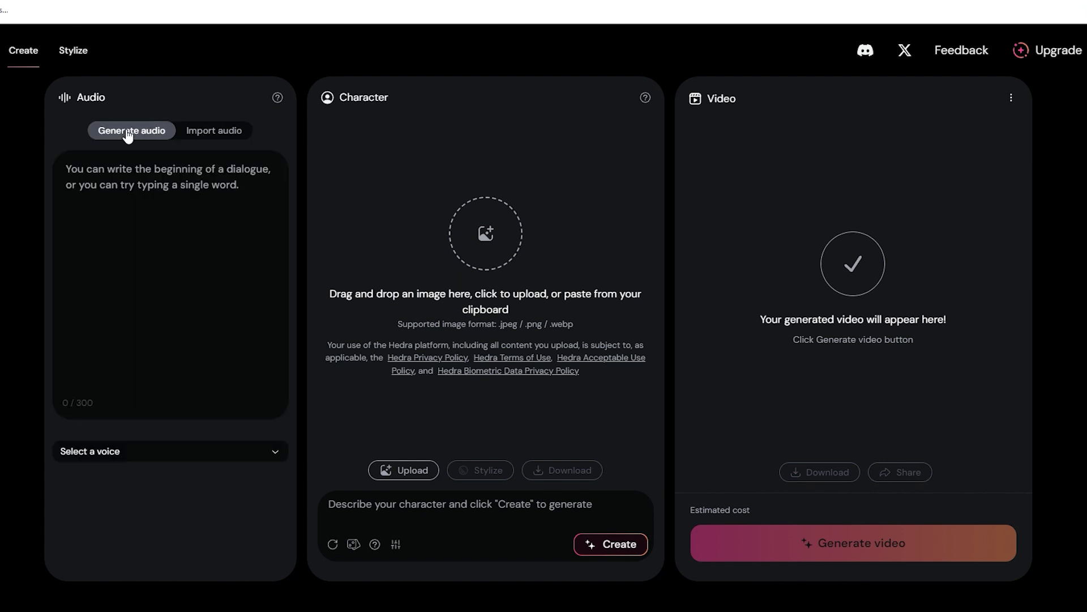
click(272, 458)
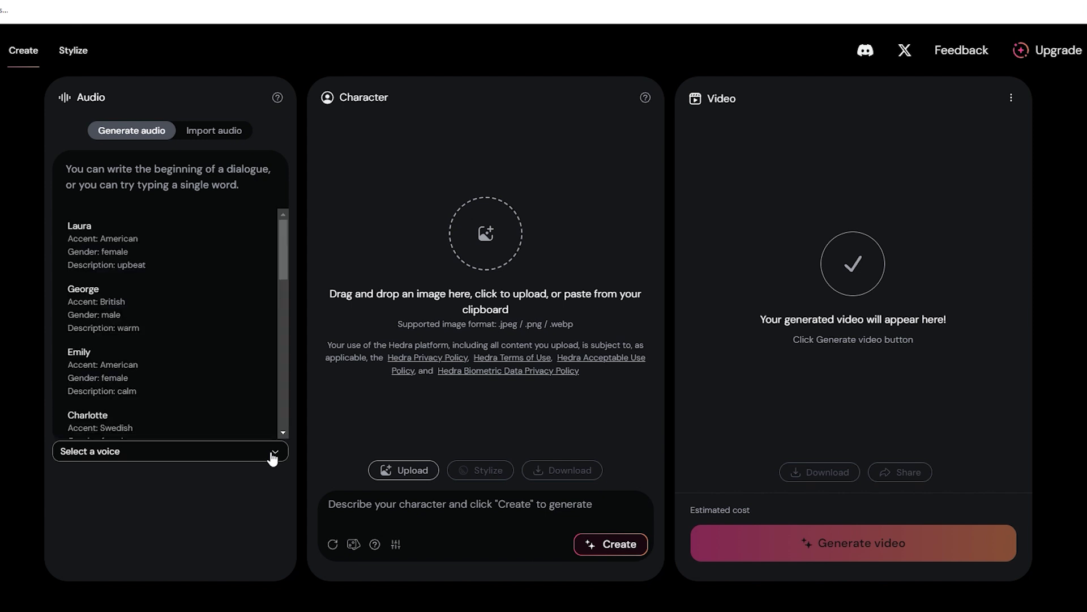
click(270, 458)
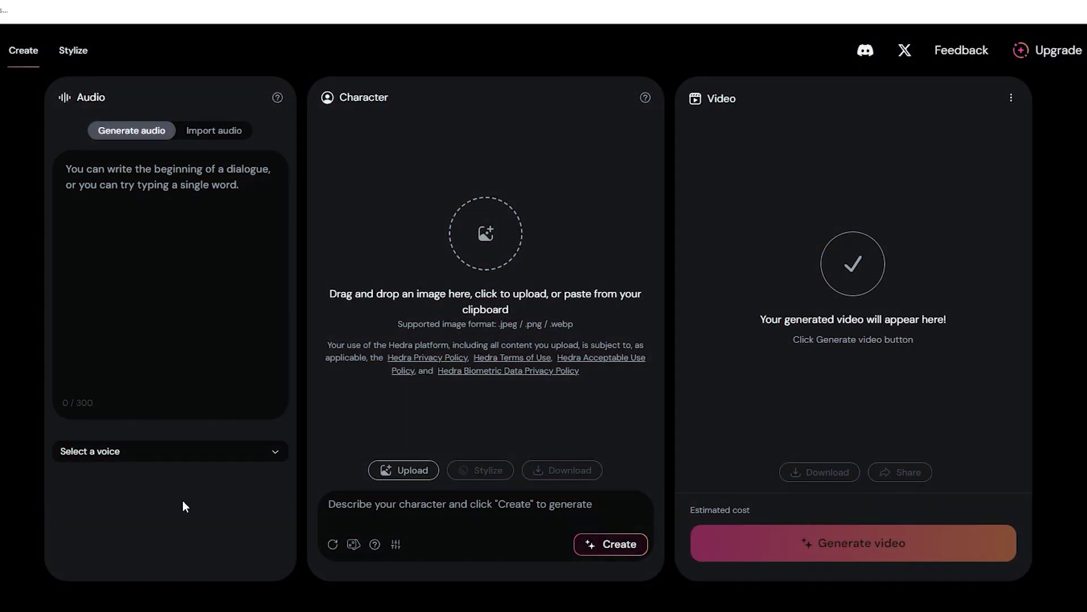
scroll(182, 501, down, 5)
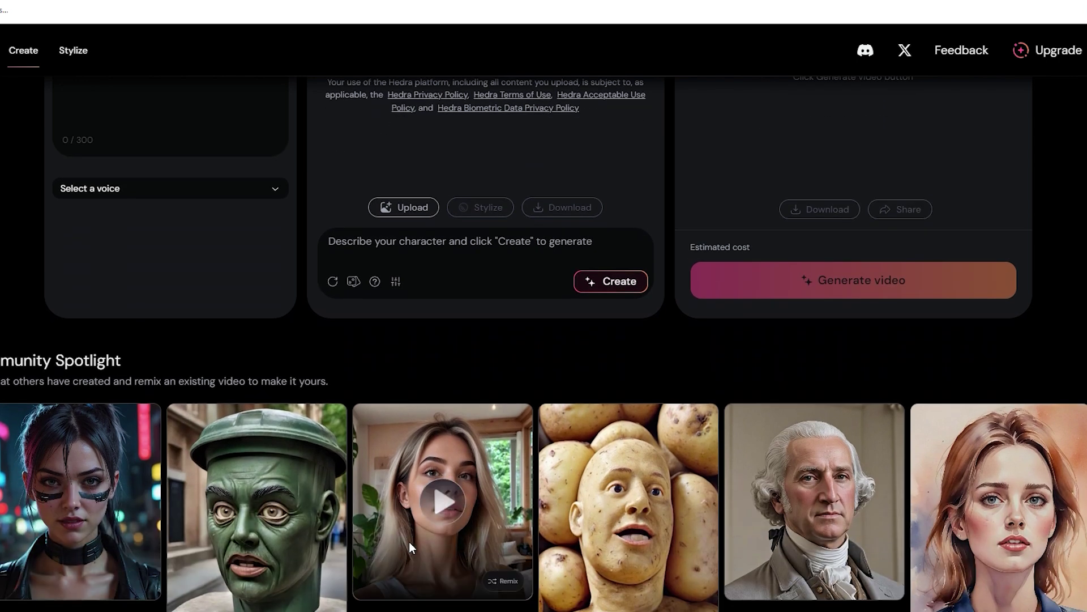
scroll(317, 519, down, 5)
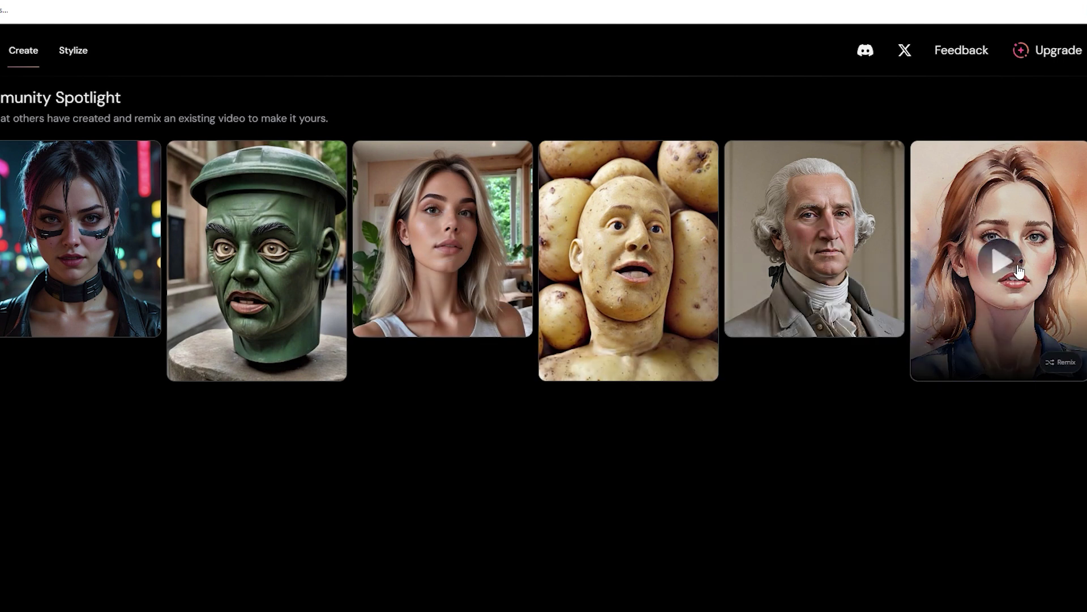
scroll(509, 340, up, 4)
click(63, 510)
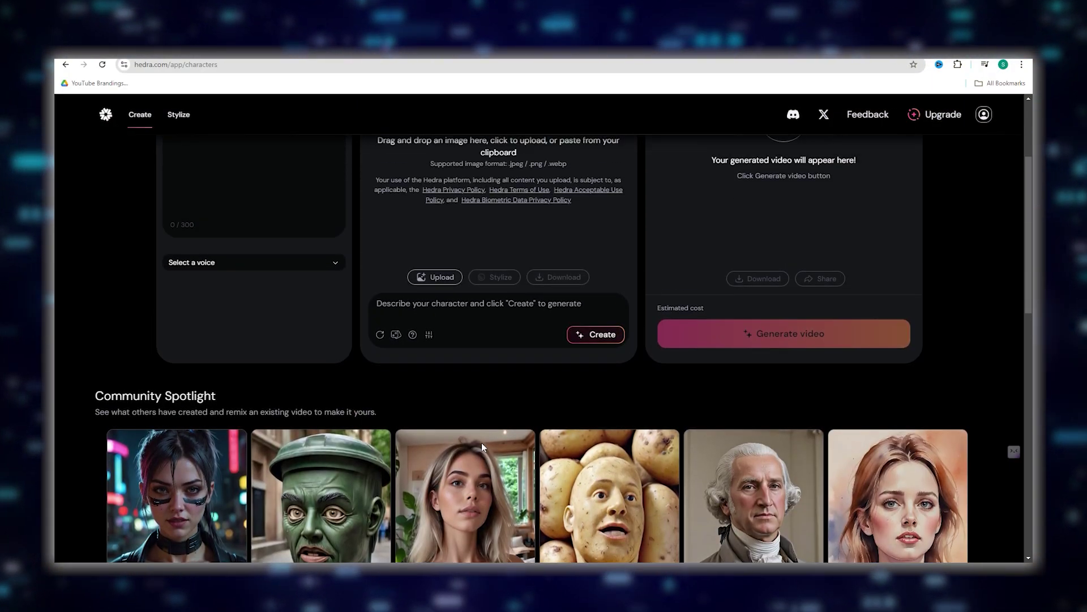
scroll(482, 443, up, 3)
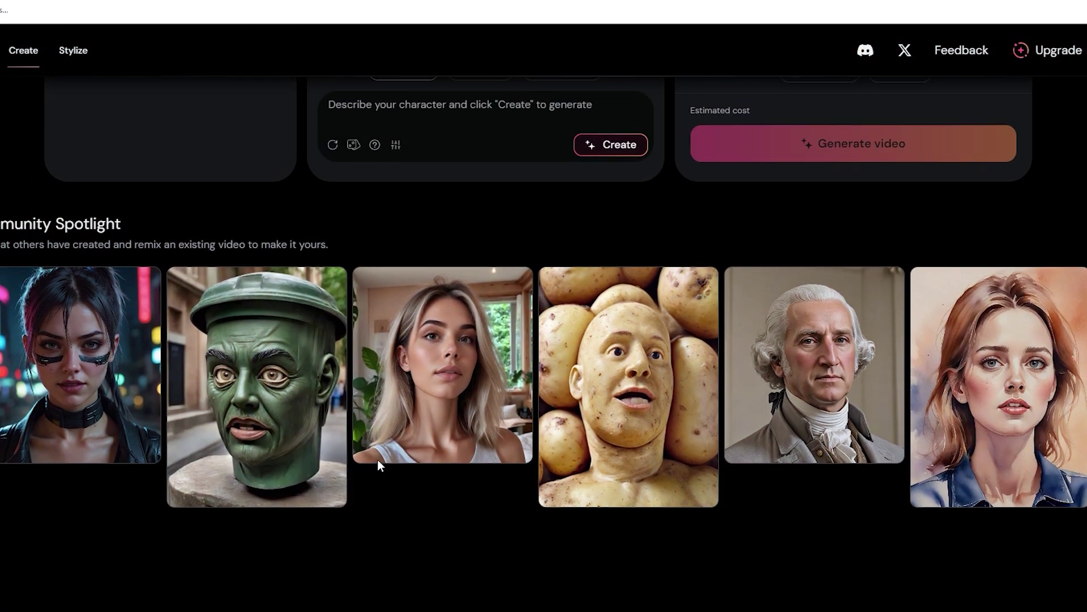
scroll(378, 460, up, 7)
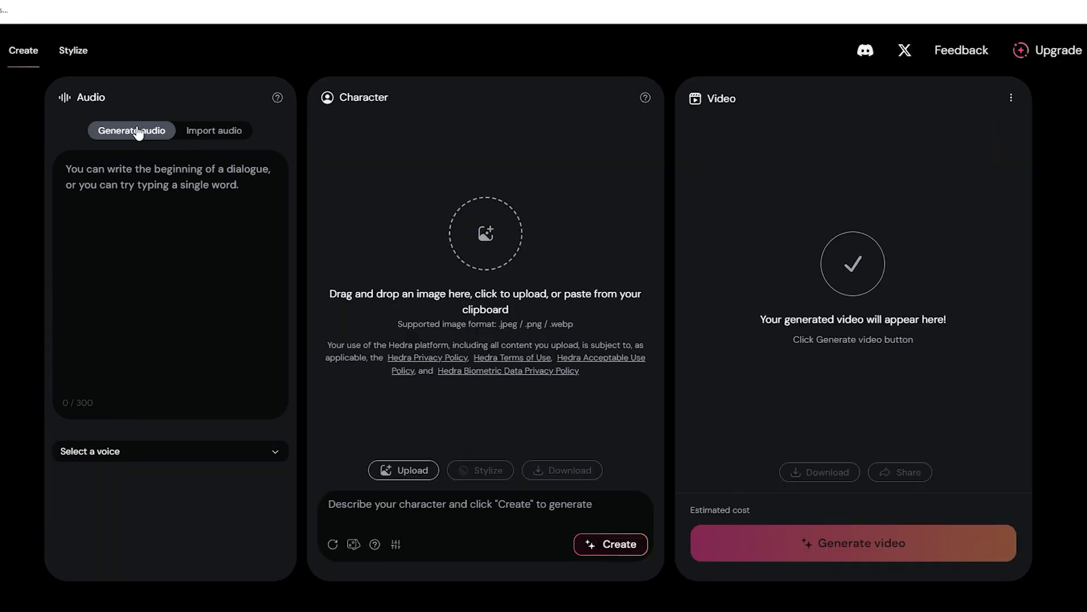
click(195, 132)
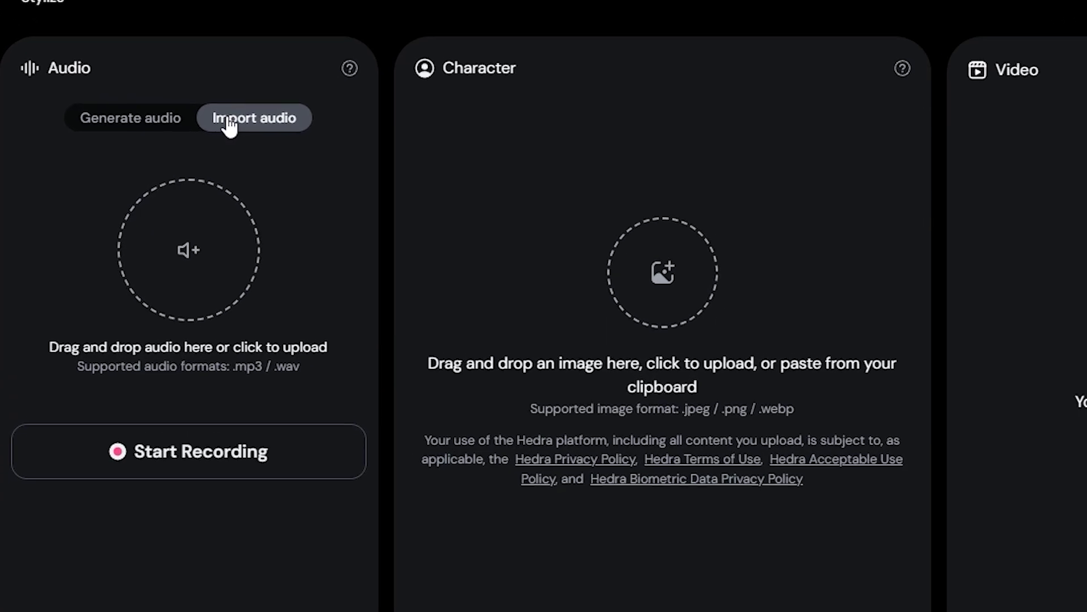
click(141, 130)
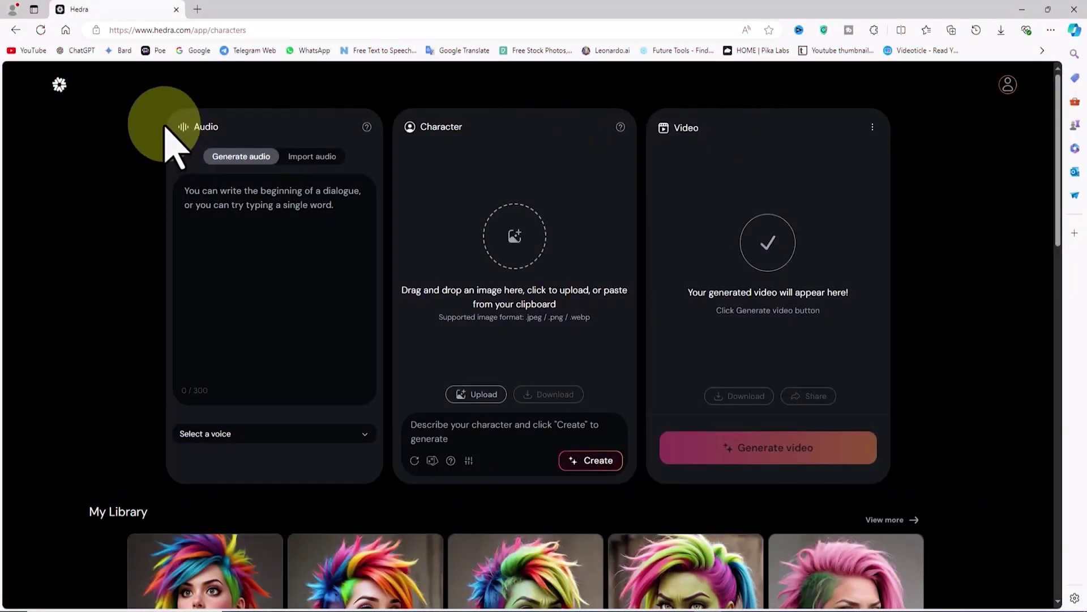
click(194, 200)
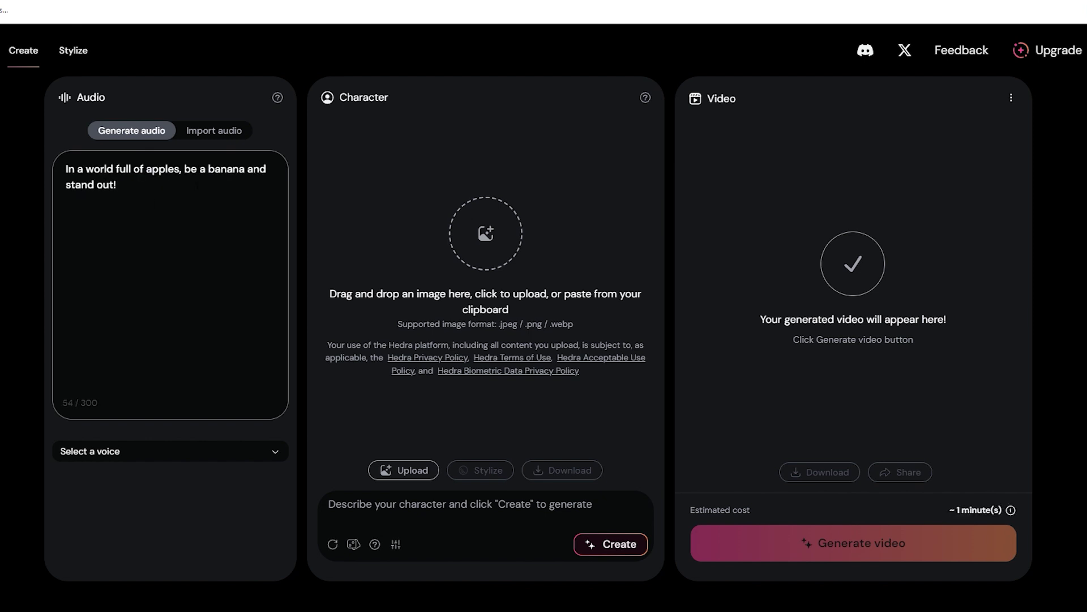
Choose the Todd - Universal Crossover voice, then switch the Audio panel to Import audio
click(134, 459)
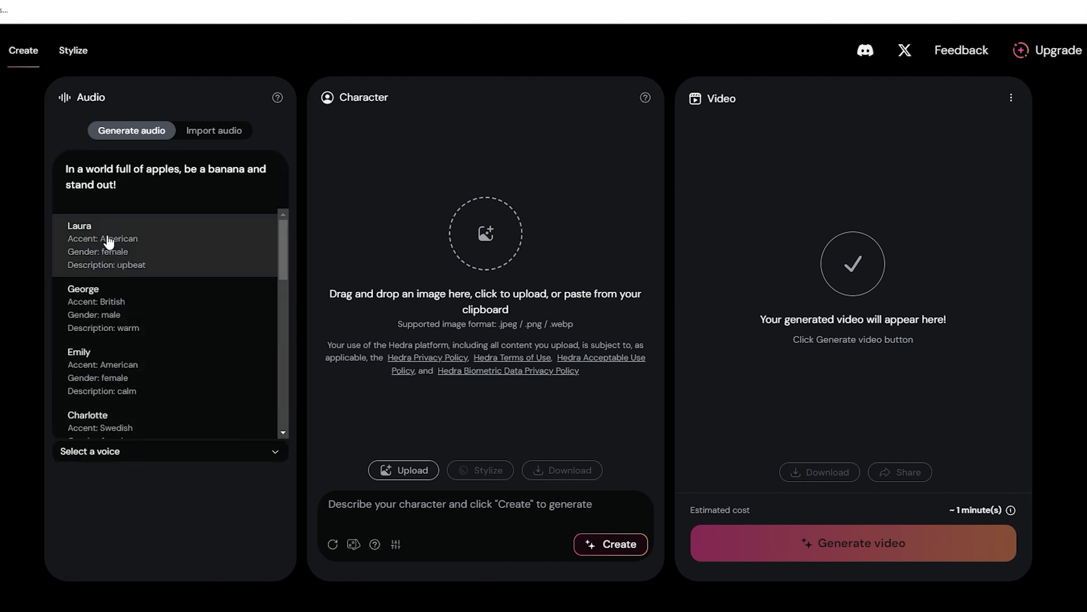
scroll(89, 306, down, 2)
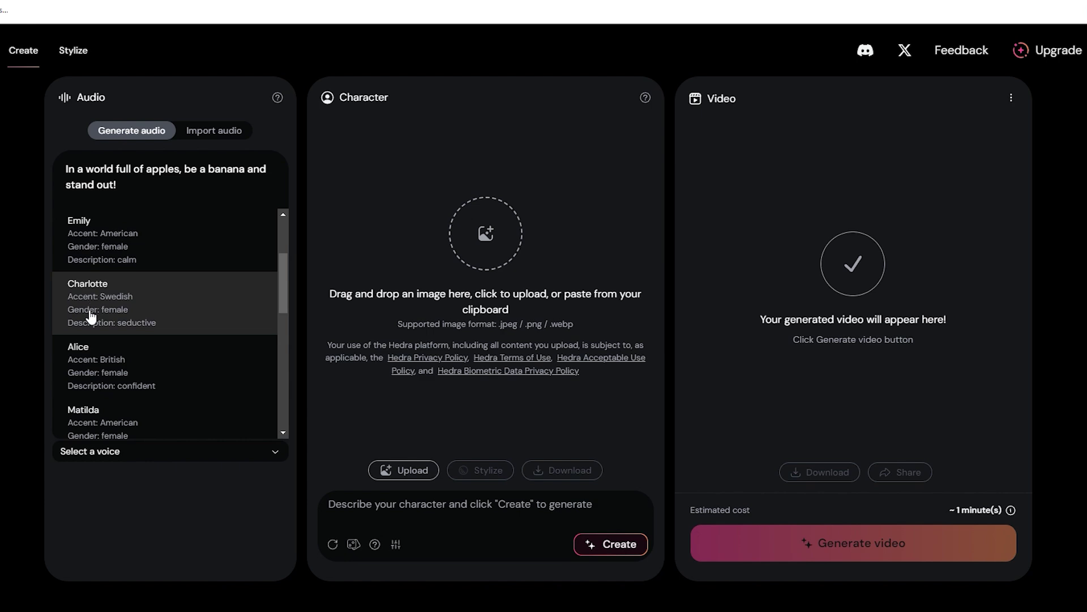
scroll(89, 413, down, 3)
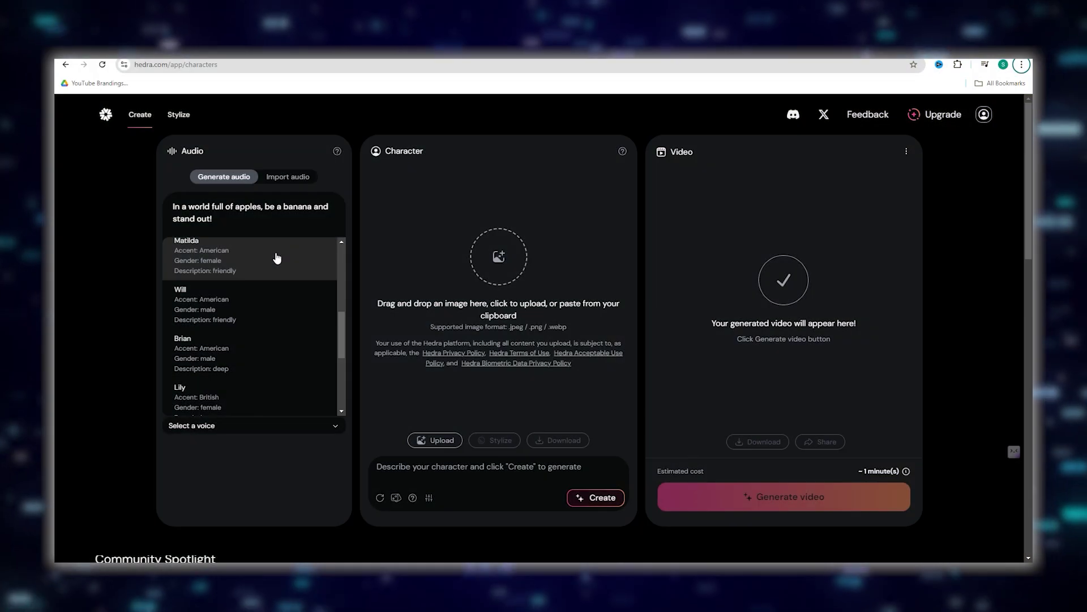
scroll(276, 259, down, 3)
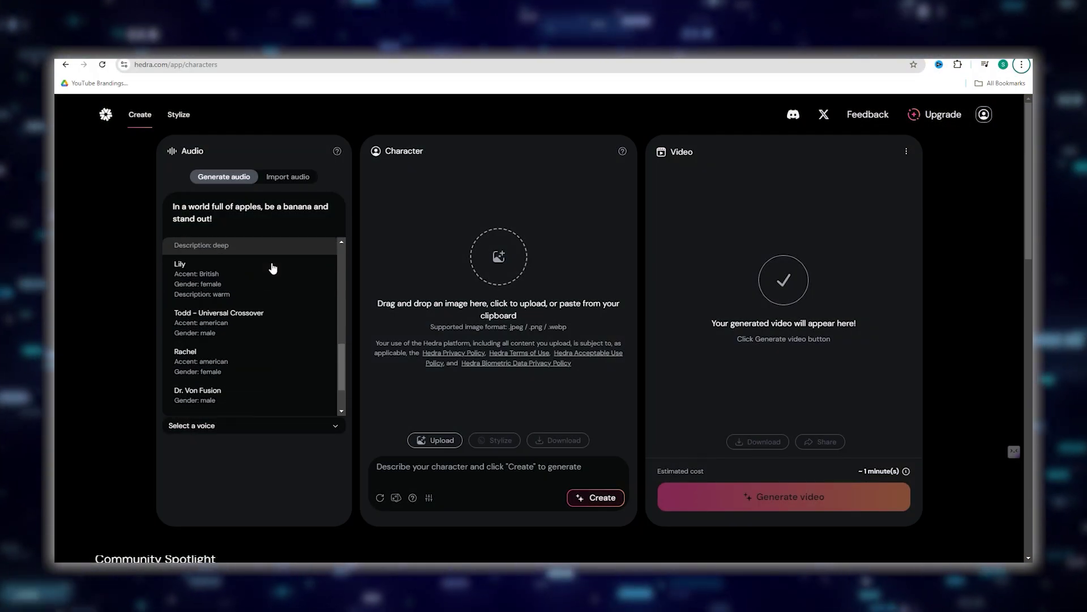
click(208, 299)
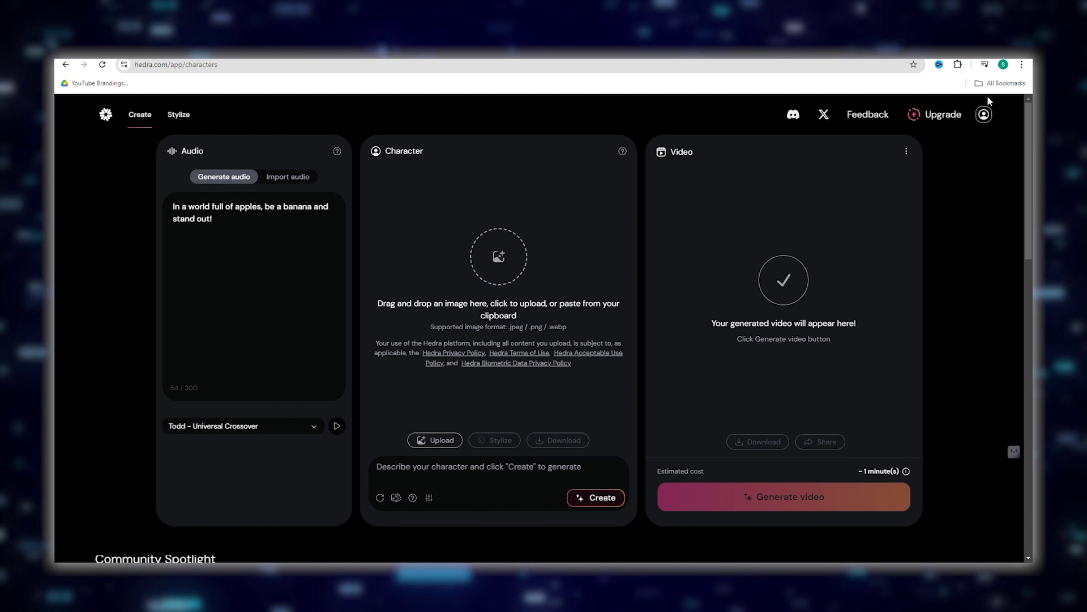
click(288, 176)
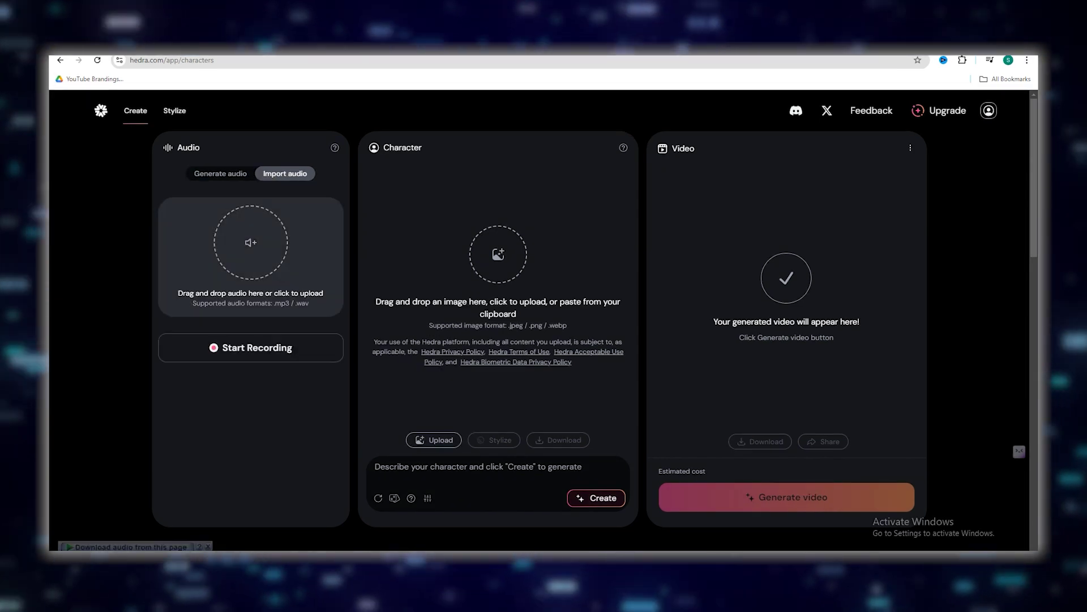
Import call-the-police-18554.mp3 from the Bandicam folder, then return to Generate audio
click(251, 255)
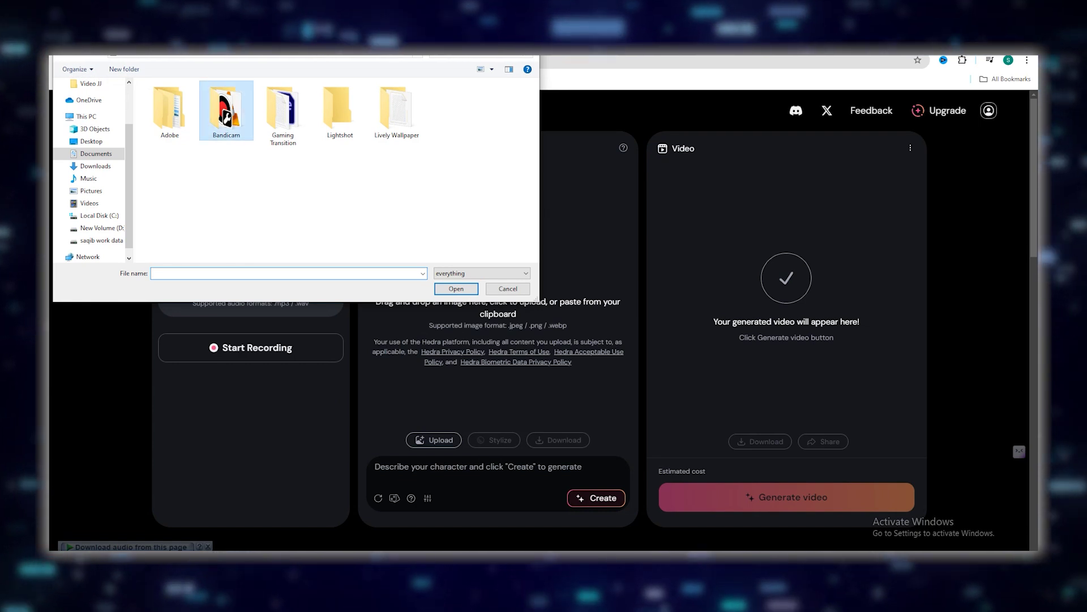
double_click(227, 111)
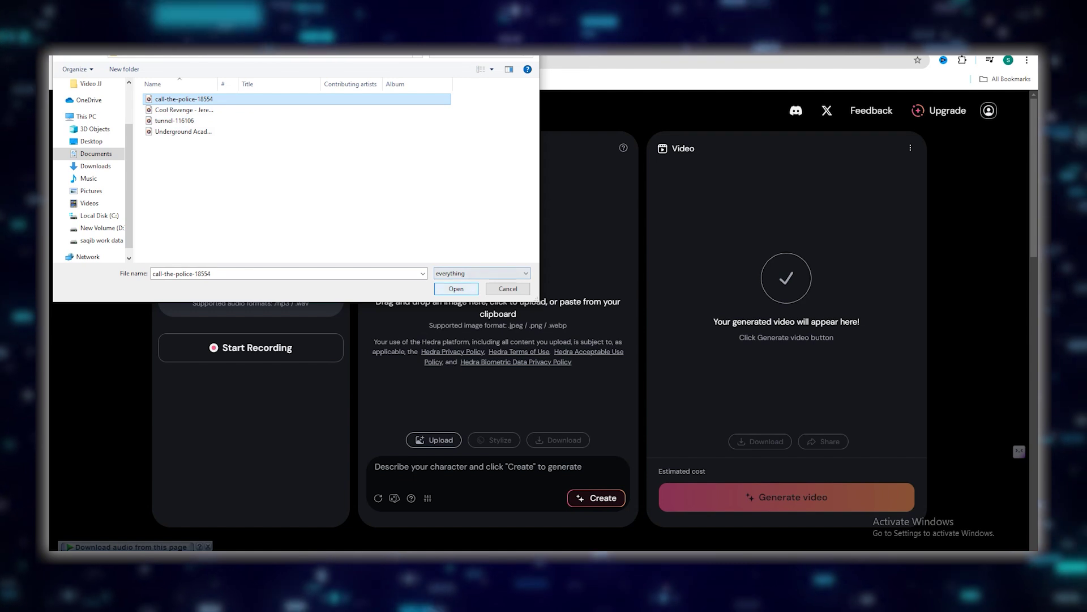
key(Return)
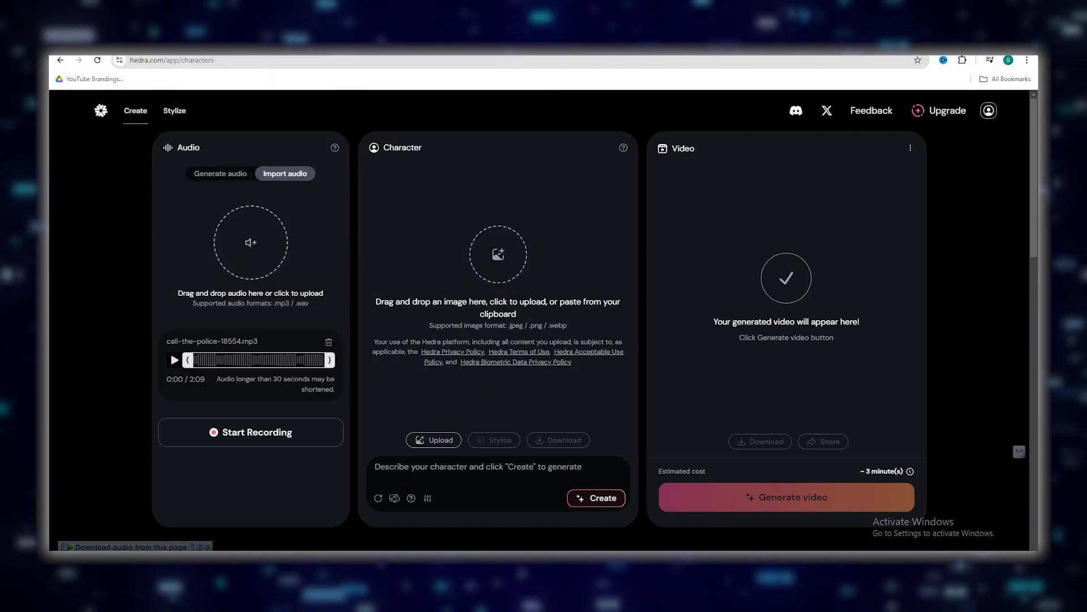
click(220, 173)
click(311, 425)
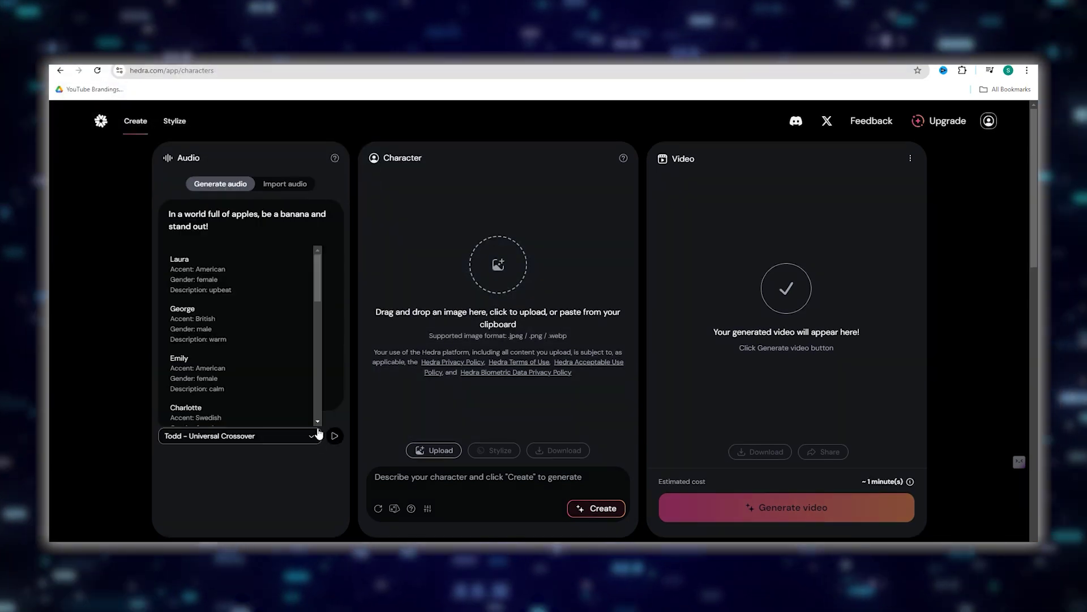
Switch to Import audio and bring up the .mp3/.wav file picker
scroll(239, 281, down, 1)
scroll(205, 317, down, 2)
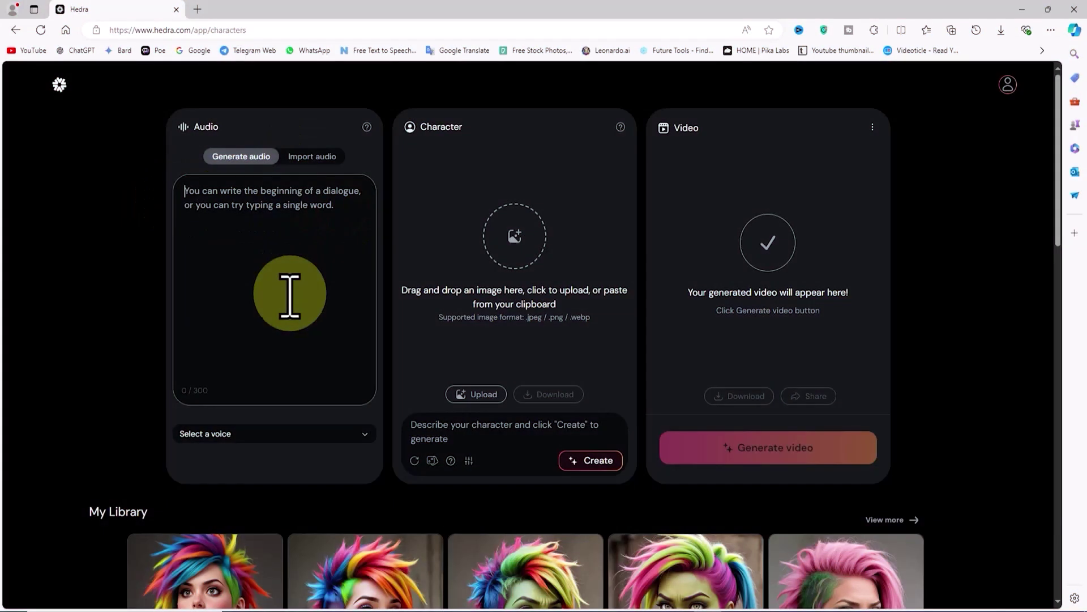
click(312, 156)
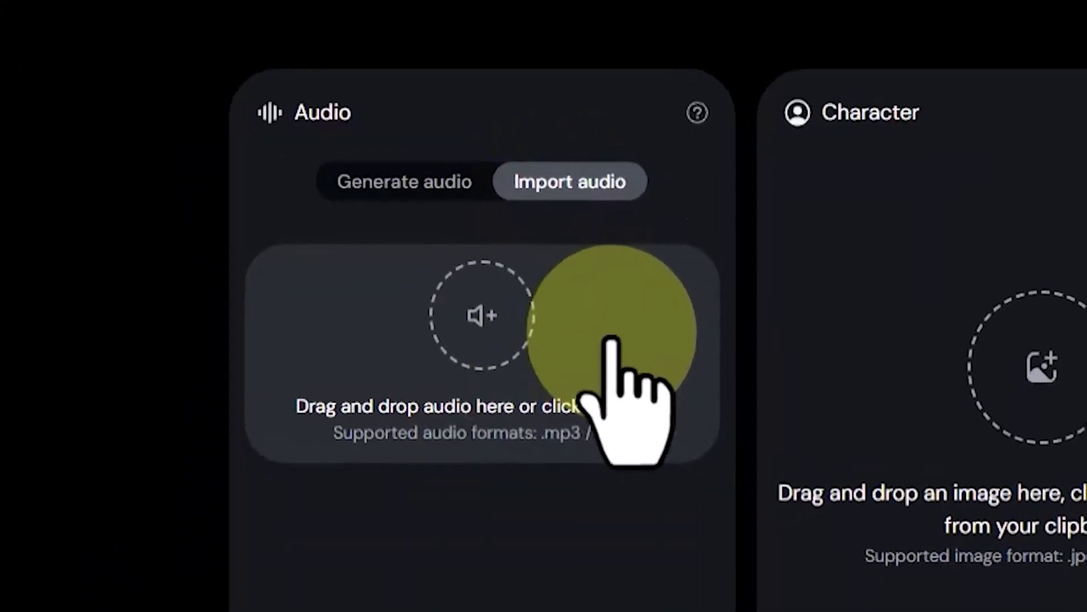
click(611, 338)
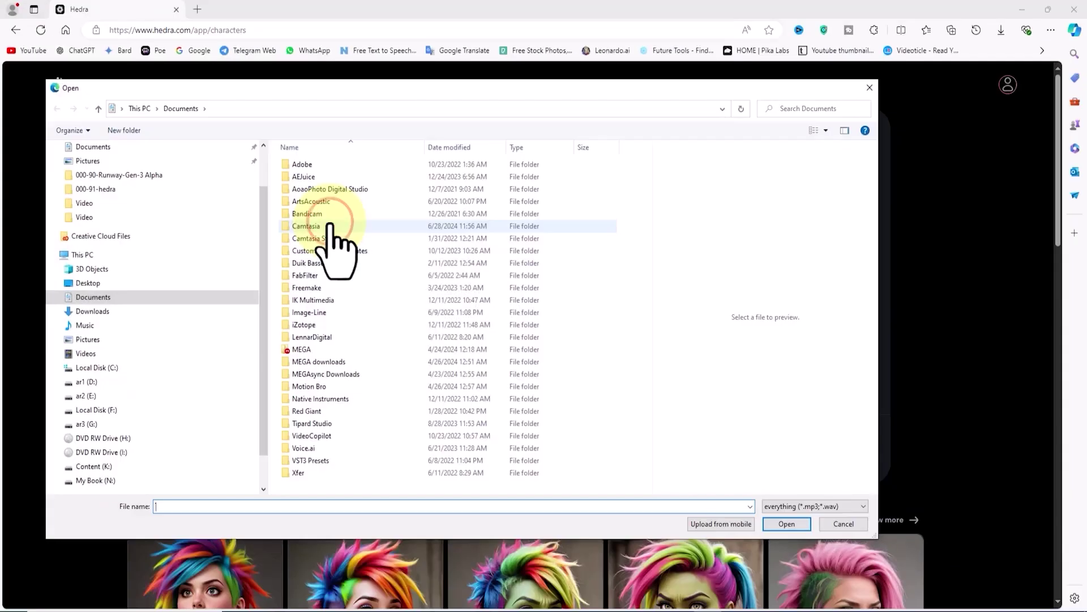
Cancel the picker, import and play the Cool Revenge track, then return to Generate audio
click(871, 87)
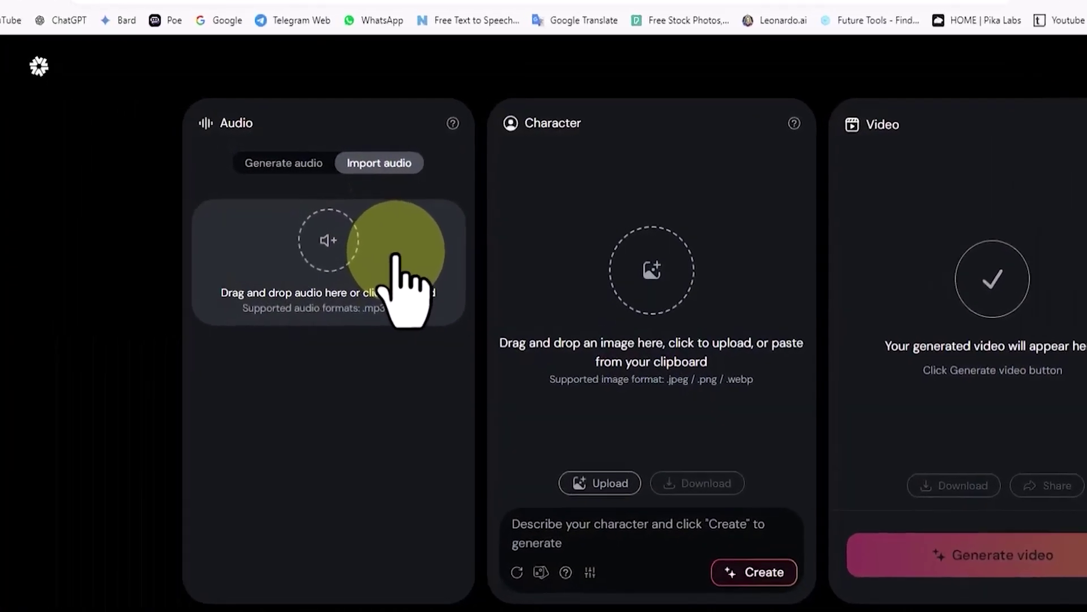
click(281, 164)
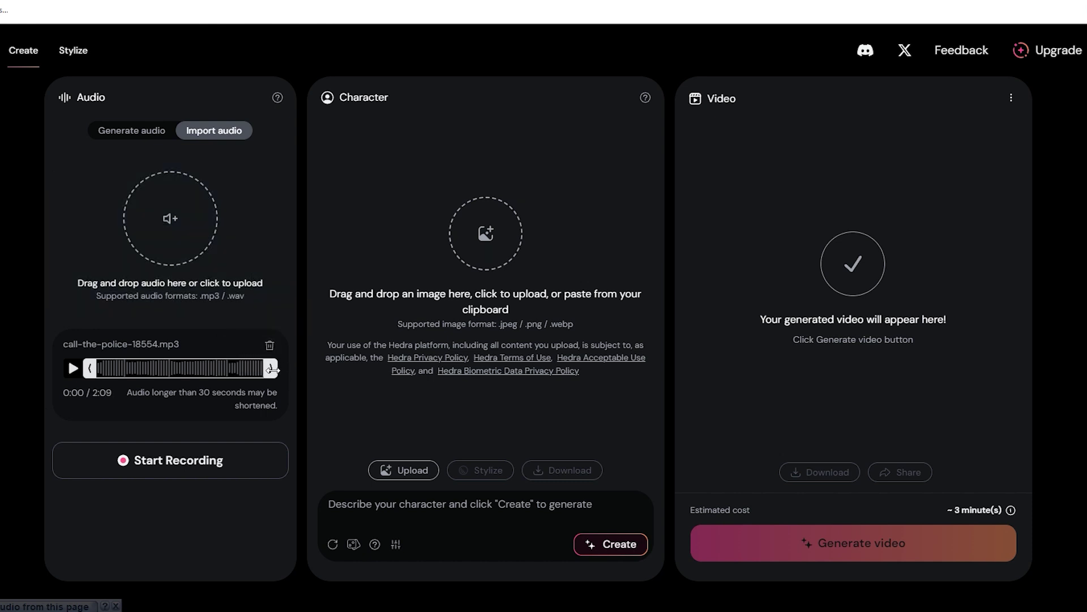
click(416, 317)
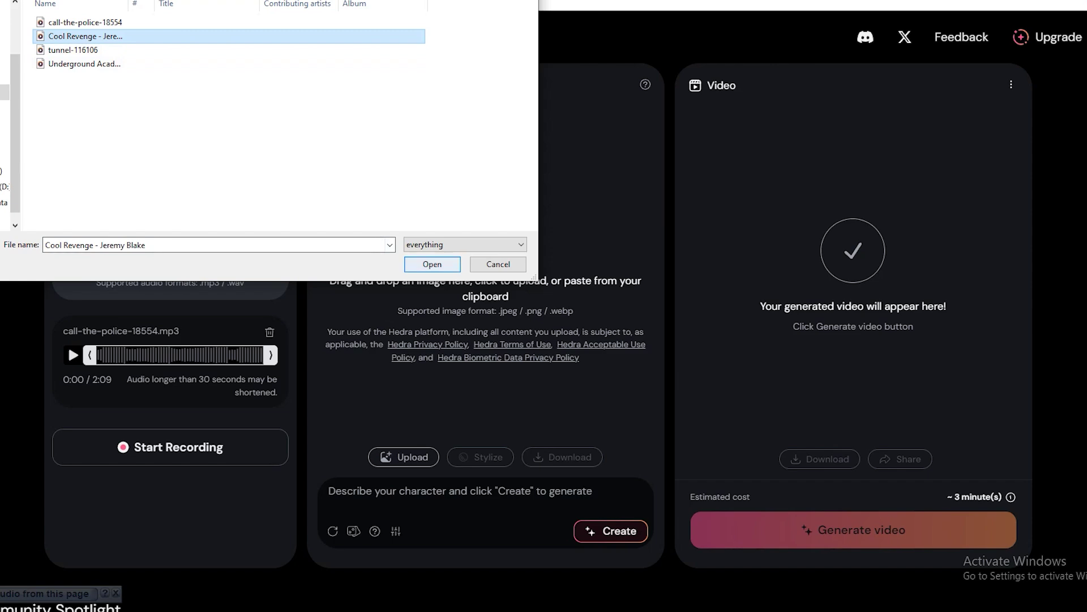
key(Return)
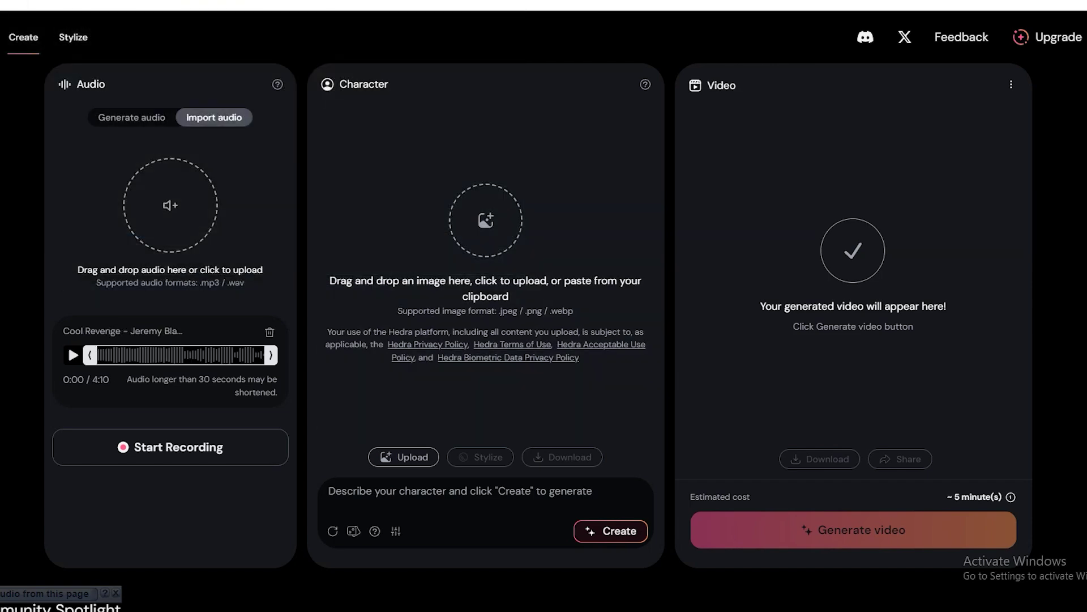
click(73, 354)
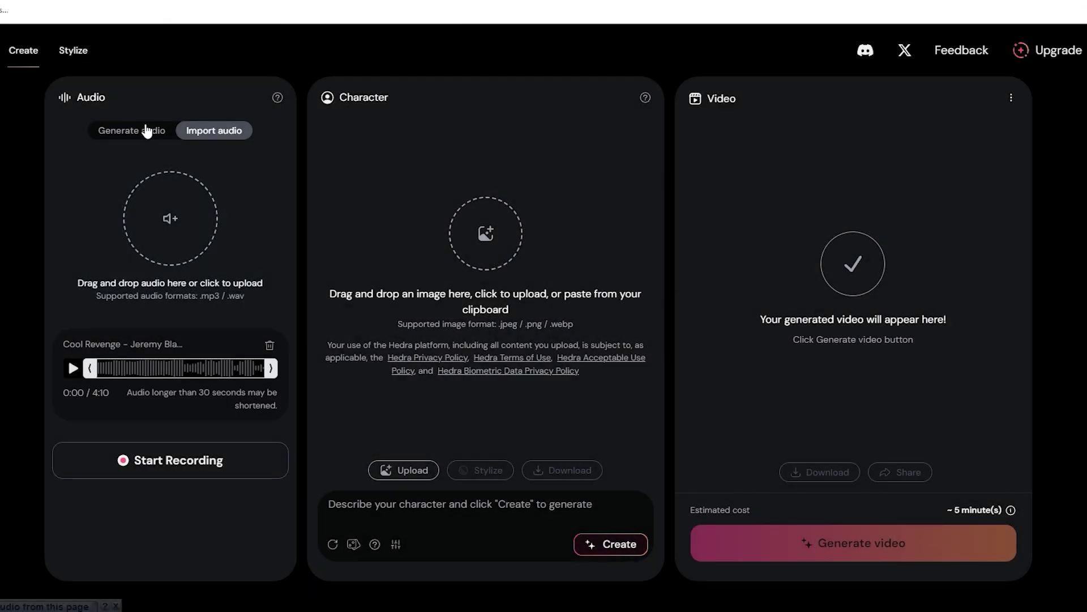
click(147, 131)
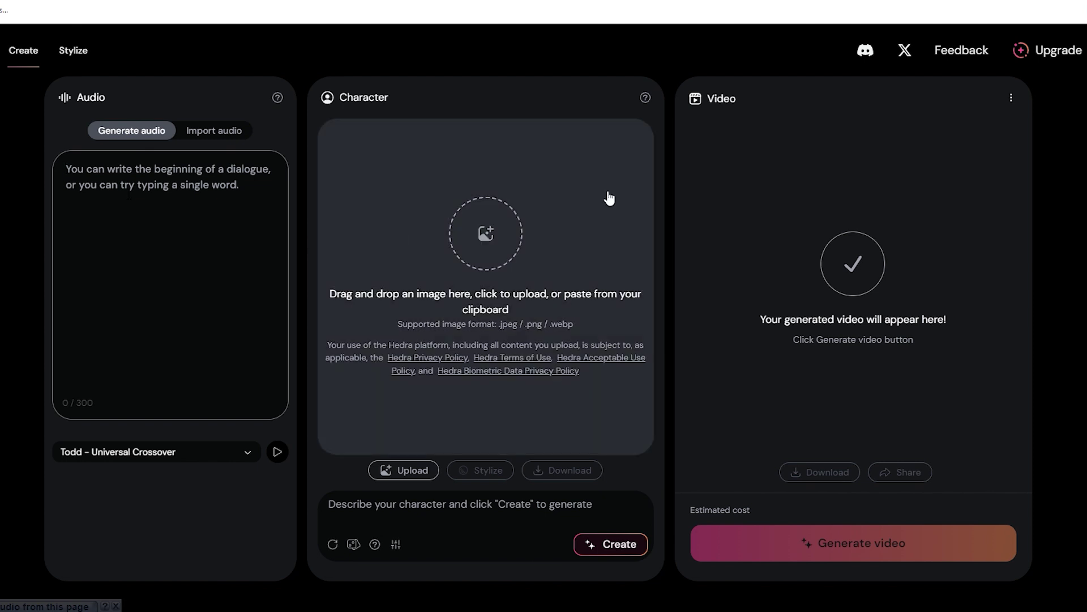
Paste 'In a world full of apples, be a banana and stand out!' and review the exclamation-mark tip
text(In a world full of apples, be a banana and stand out)
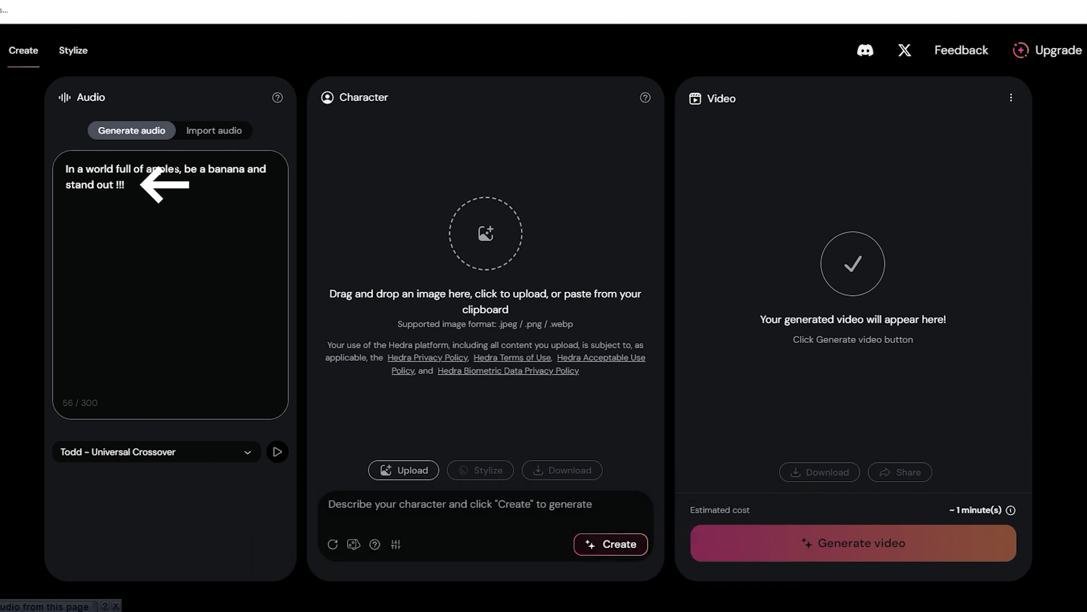
click(279, 99)
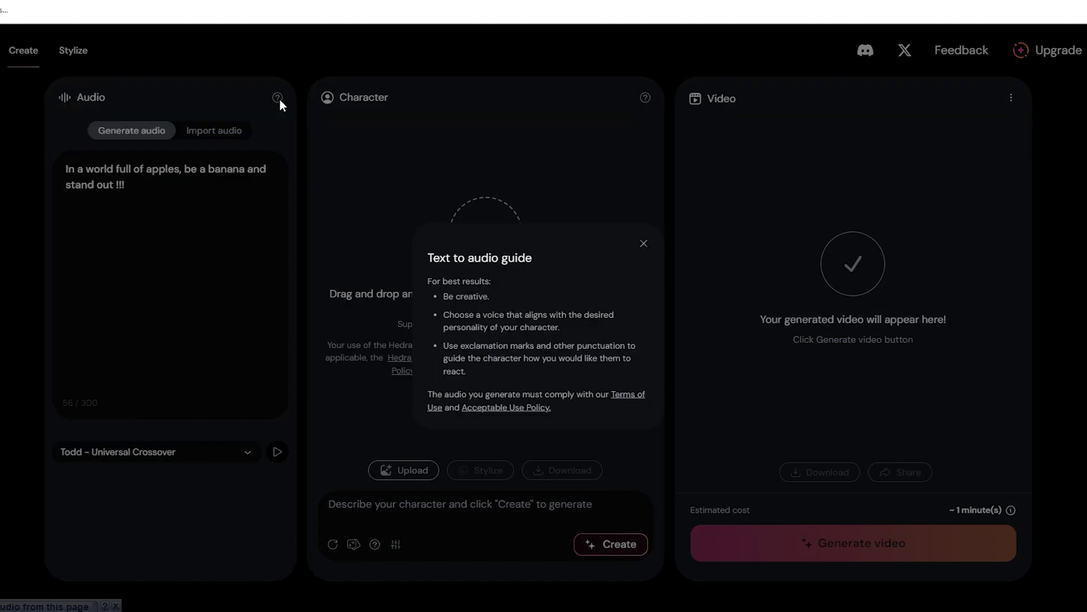
drag(445, 347, 520, 357)
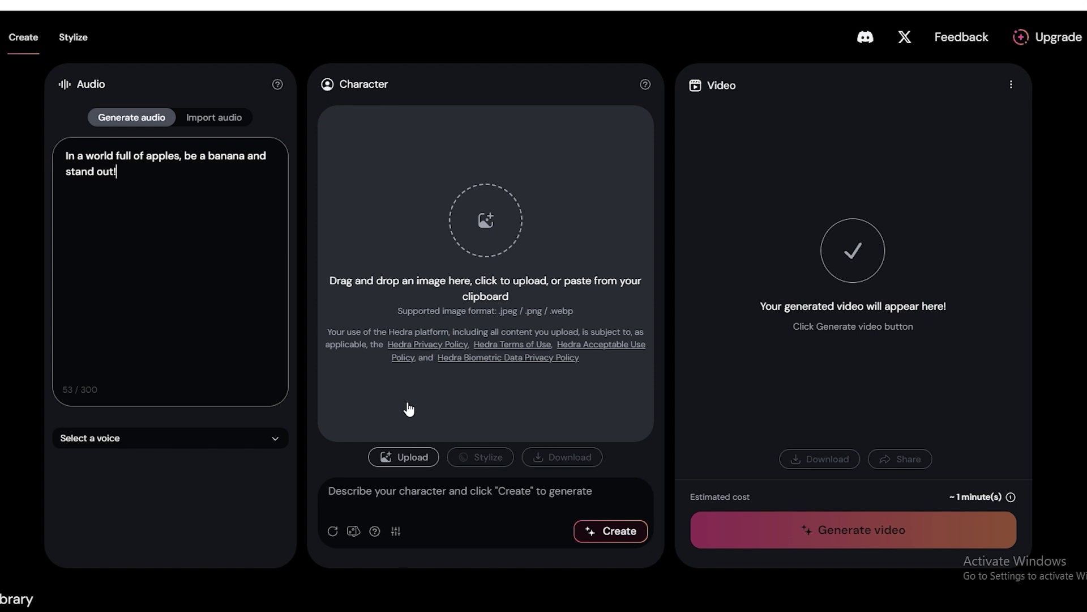
click(396, 462)
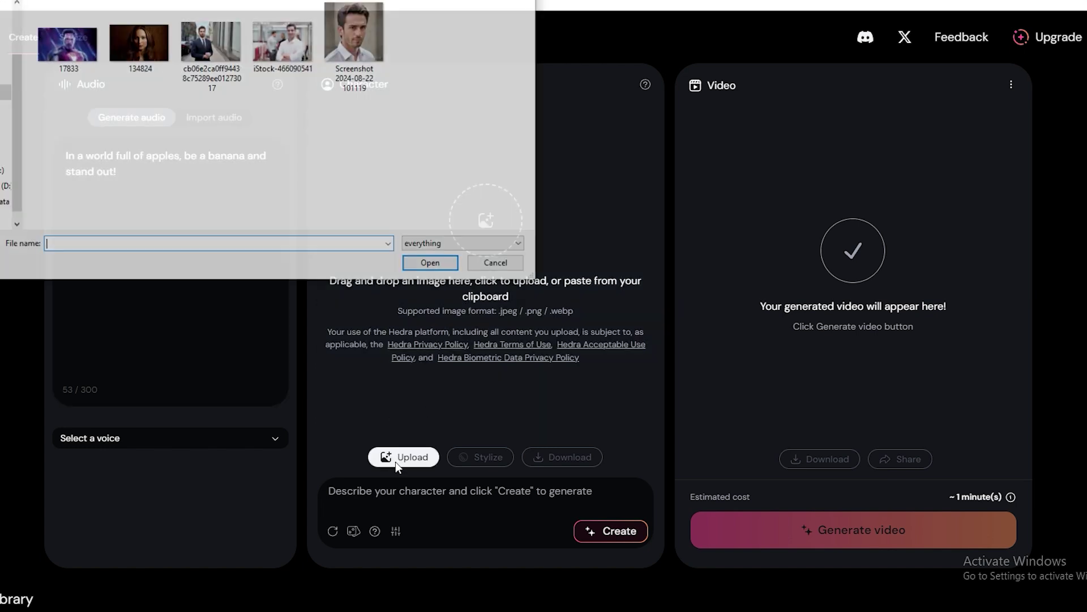
Try uploading portrait images, then enter the character prompt 'A men wear white shirt'
double_click(208, 61)
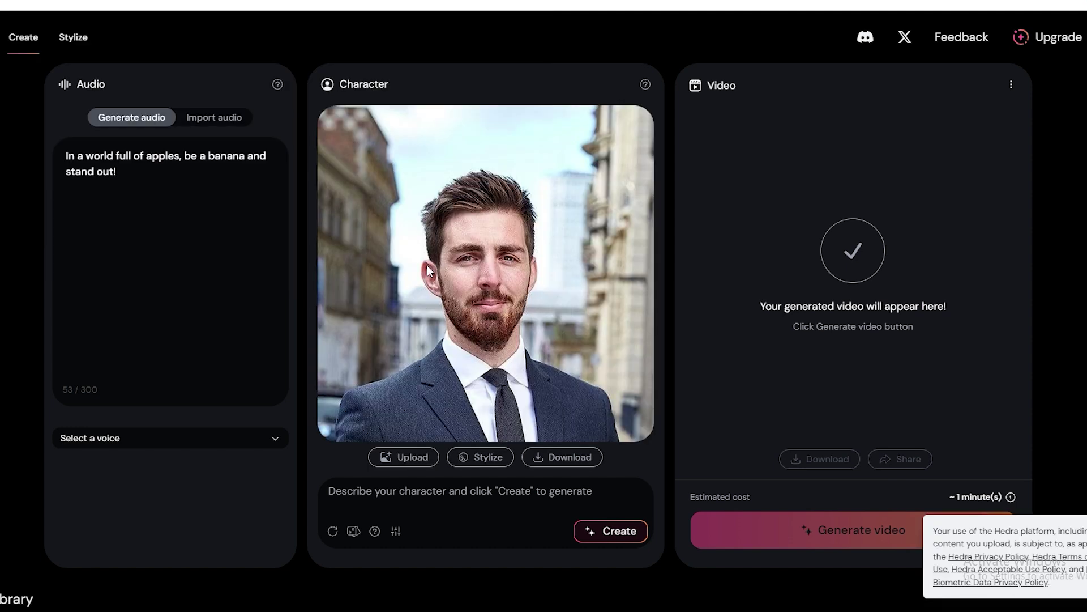
text(A man wearing a black , a blue tie, and glasses.)
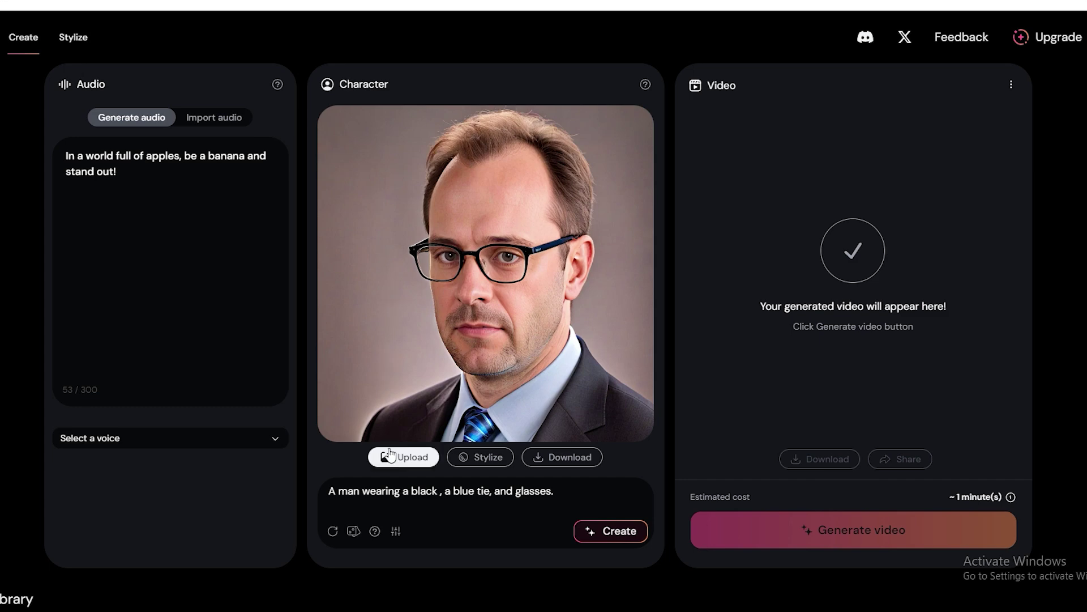
click(389, 455)
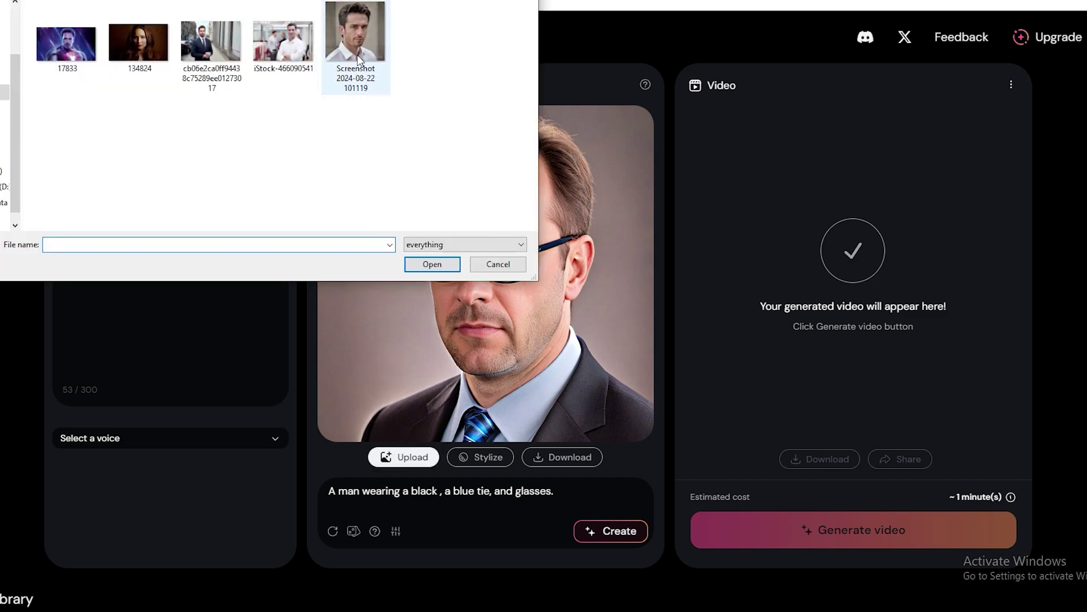
double_click(351, 59)
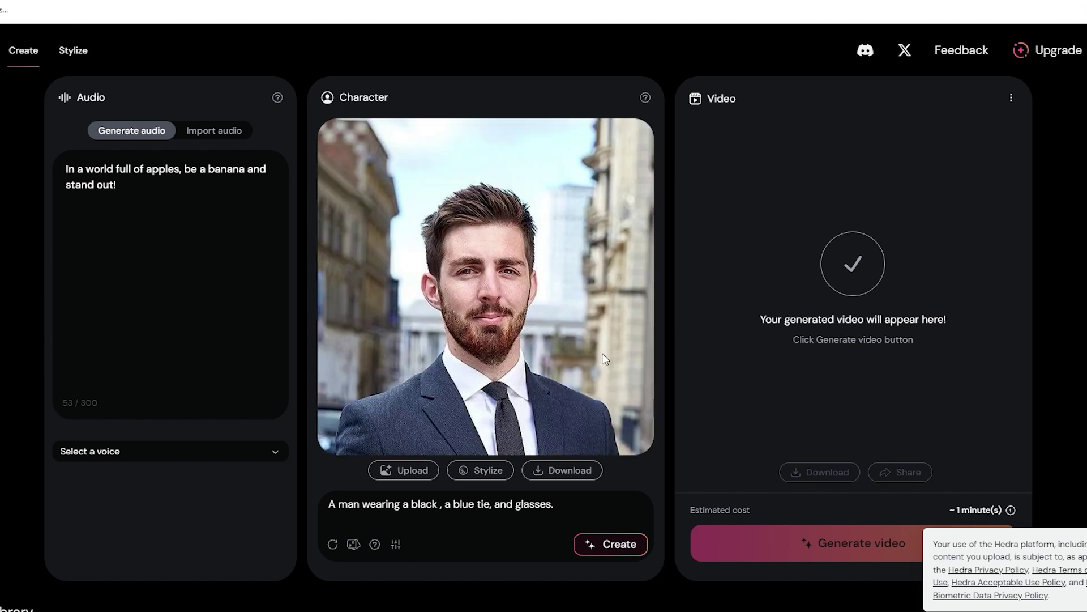
click(398, 462)
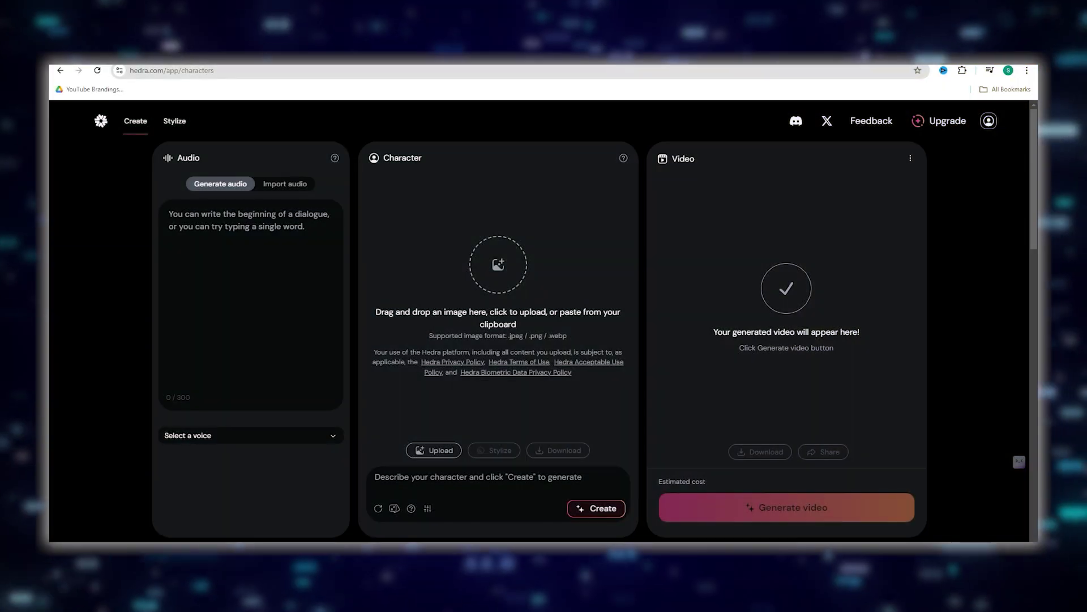
text(A men wear white shirt)
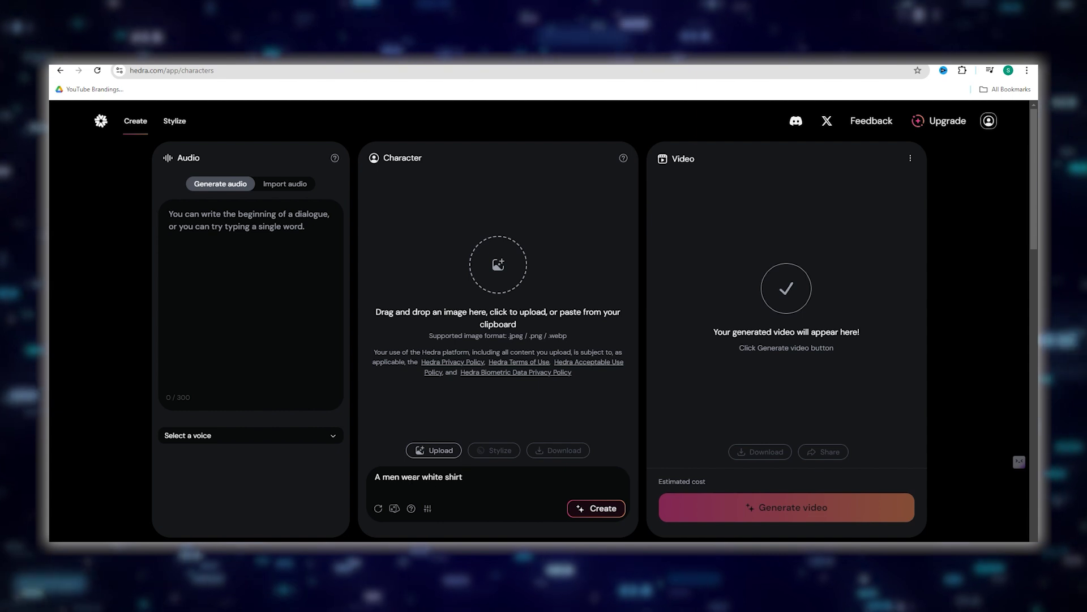
Generate the white-shirt man portrait from the prompt and regenerate it twice
click(581, 510)
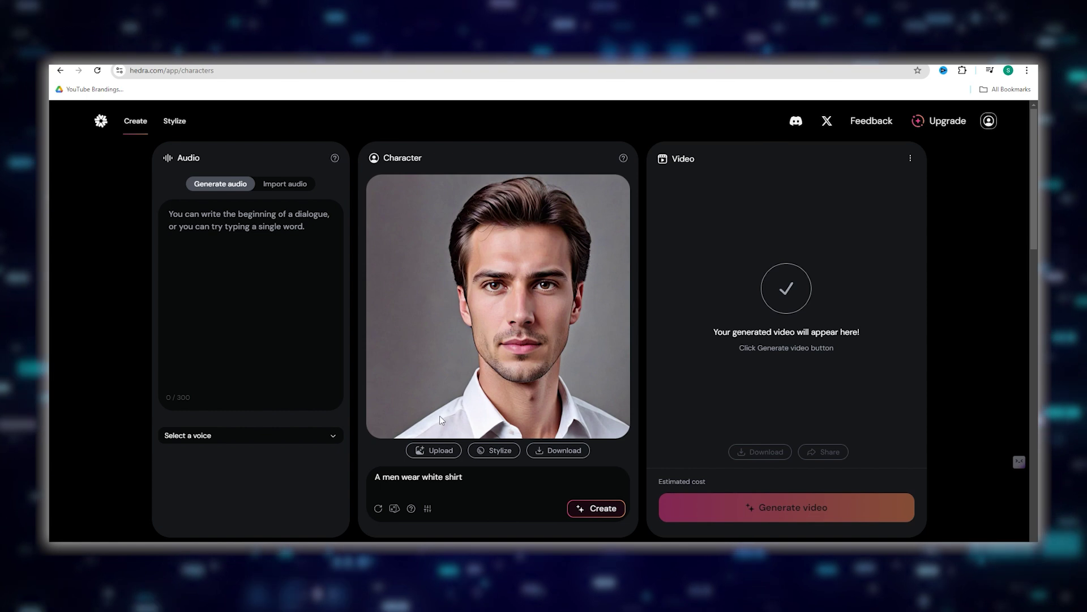
click(378, 508)
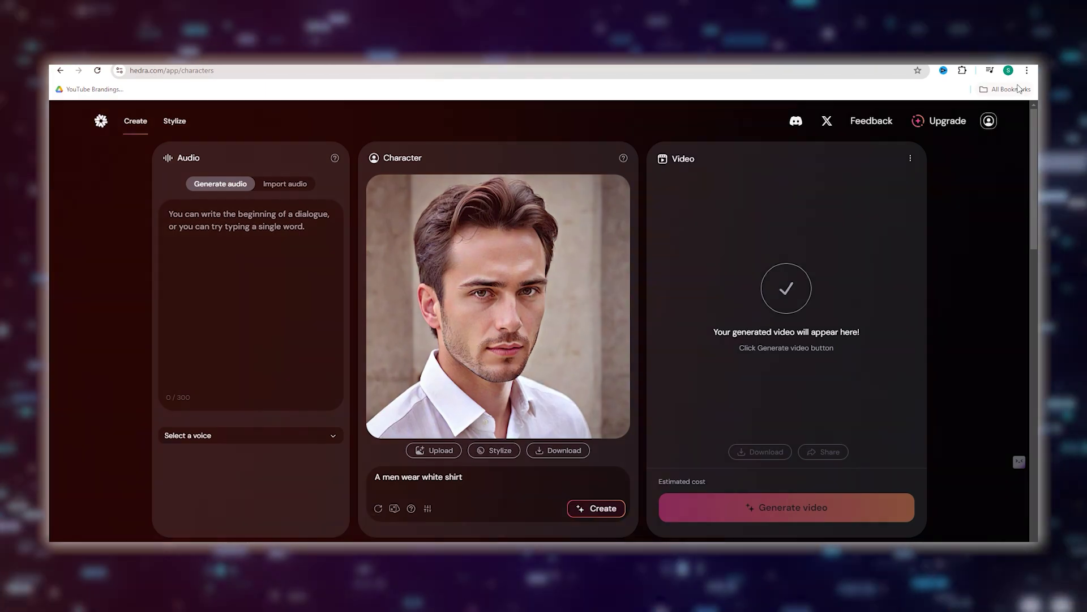
click(589, 509)
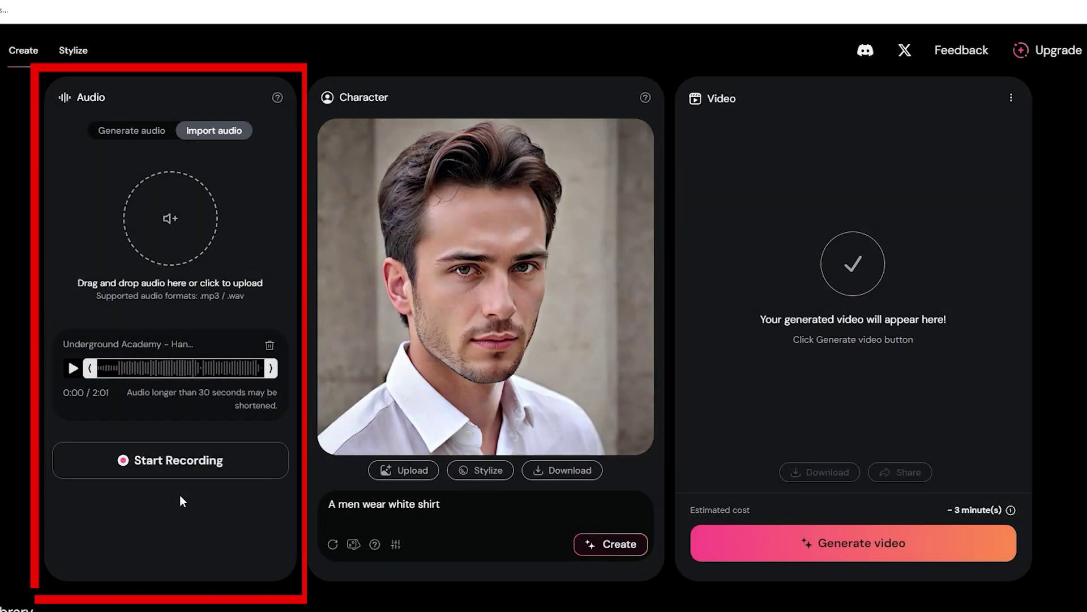
Switch audio to text-generated speech, preview, and start generating the talking video
click(142, 134)
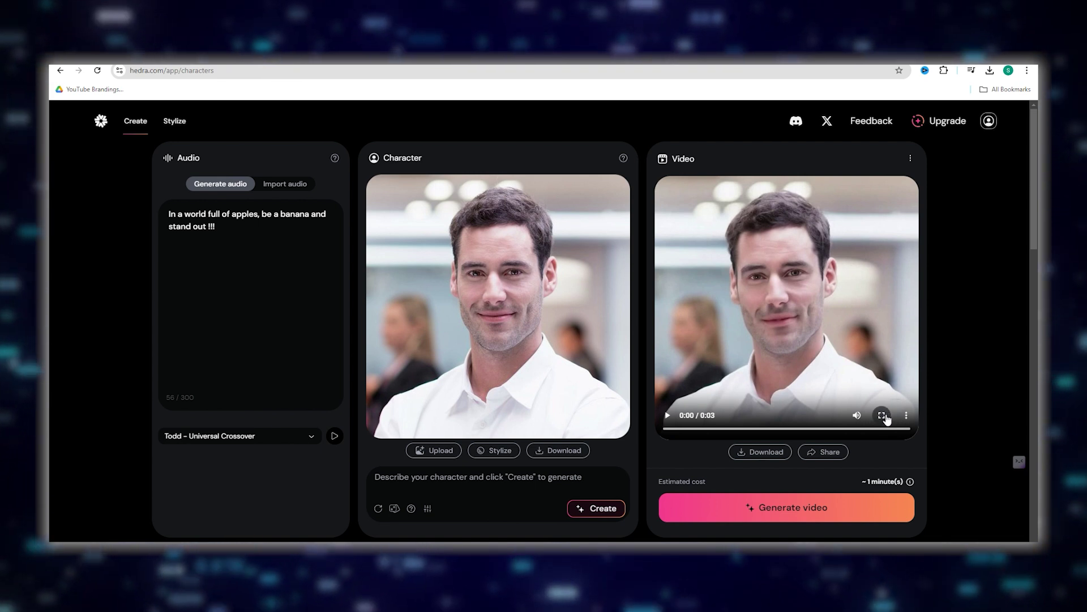
click(855, 408)
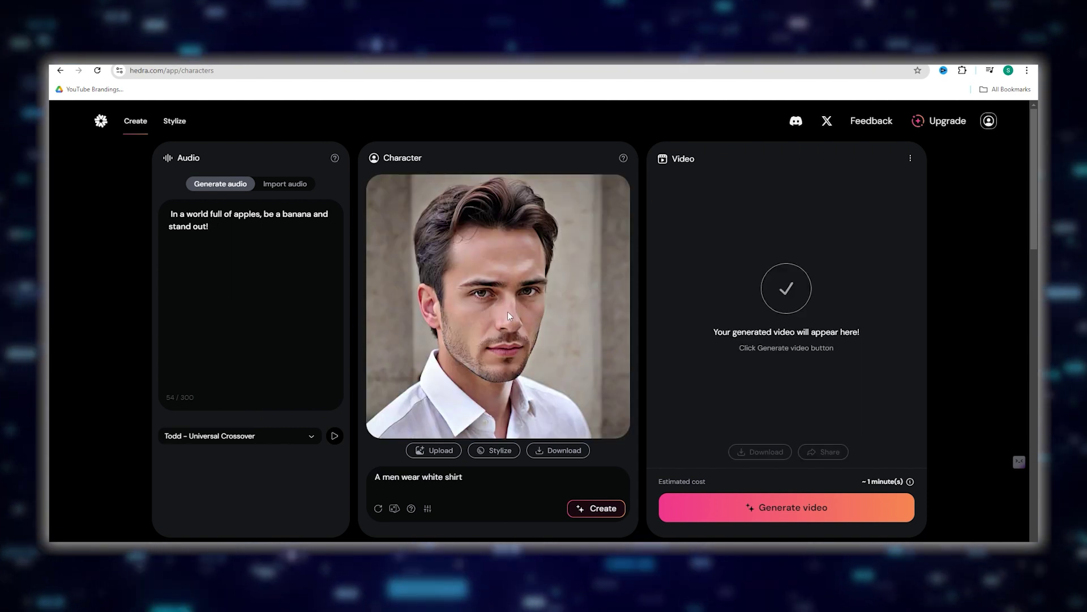
click(754, 507)
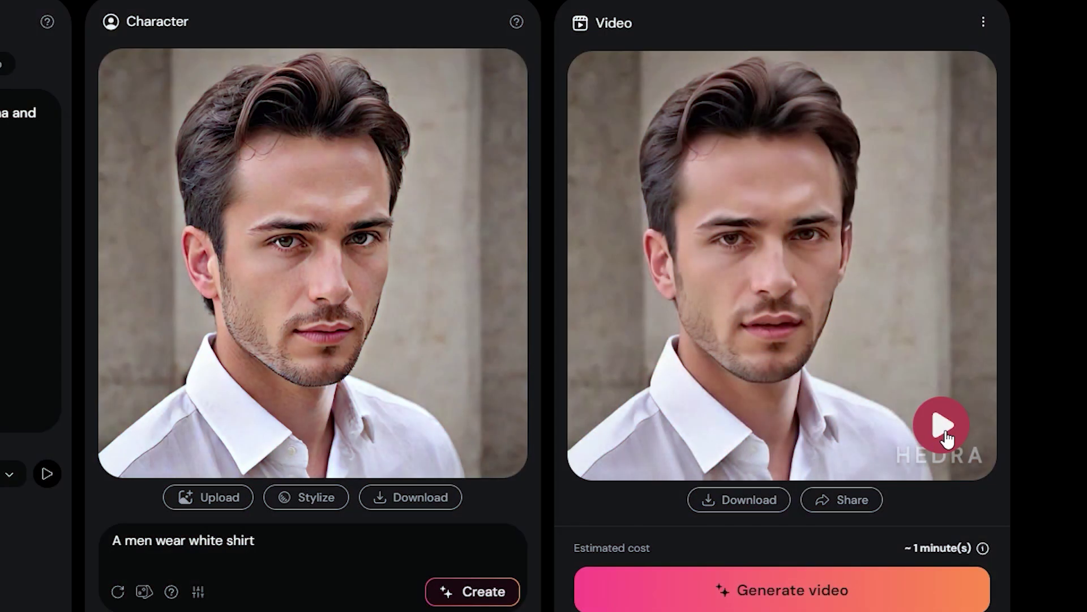
Play the finished 0:03 talking video of the white-shirt man, then replay it
click(945, 434)
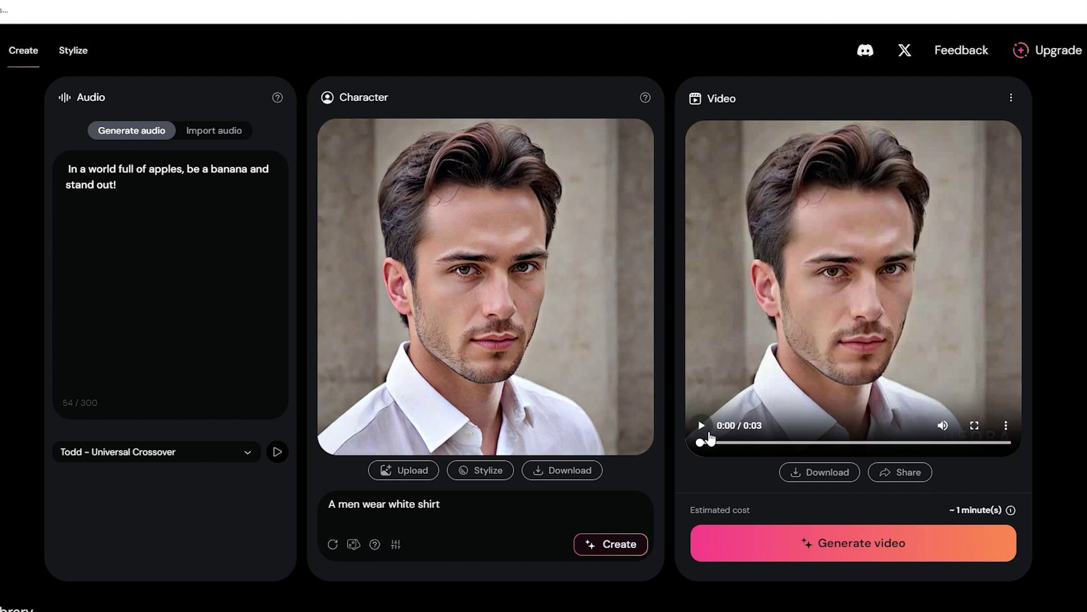
click(709, 435)
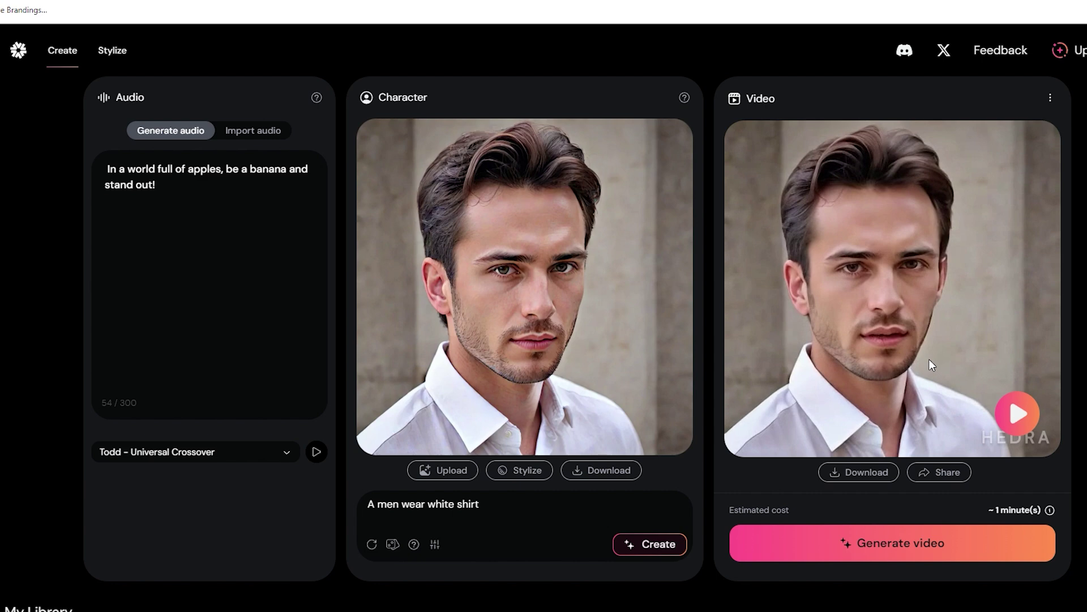
Scroll down to My Library, preview the second saved clip, and bring up the first clip's options menu
scroll(956, 455, down, 5)
scroll(935, 367, down, 1)
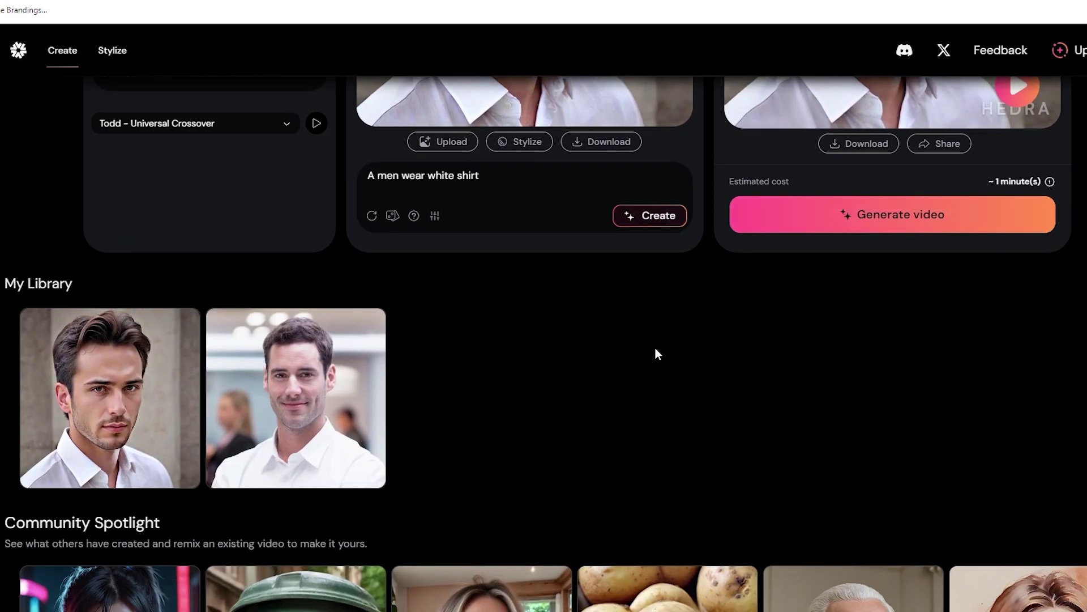
mouse_move(118, 358)
mouse_move(240, 404)
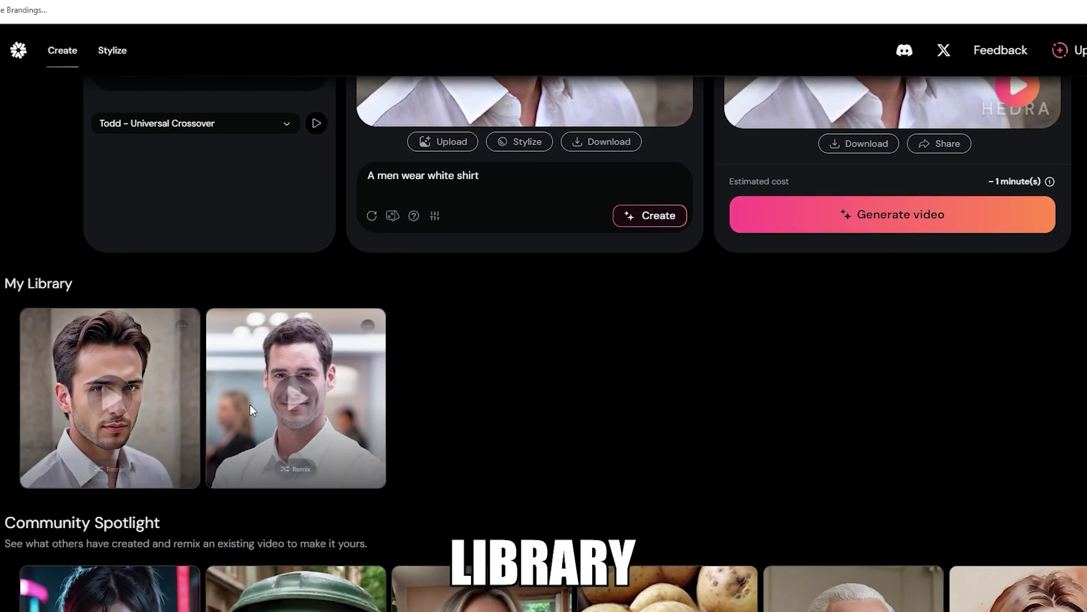
click(282, 409)
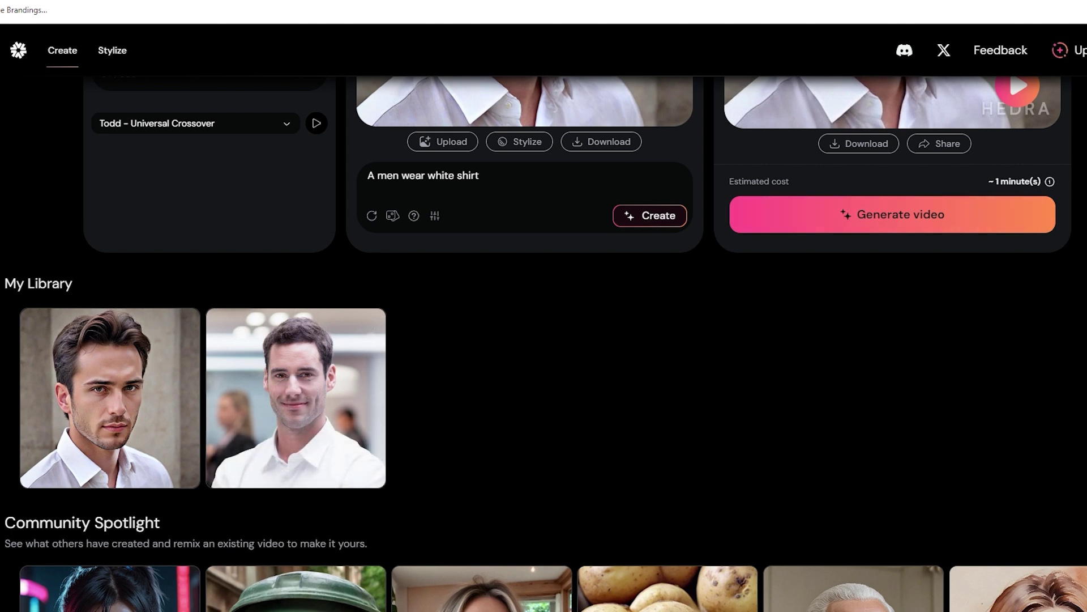
mouse_move(189, 330)
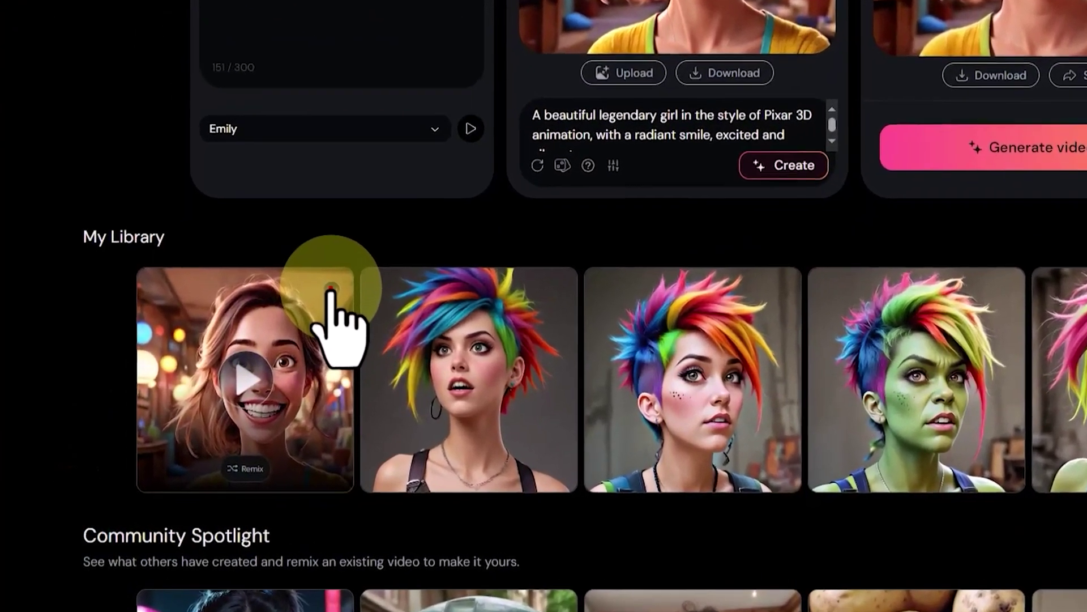
click(291, 330)
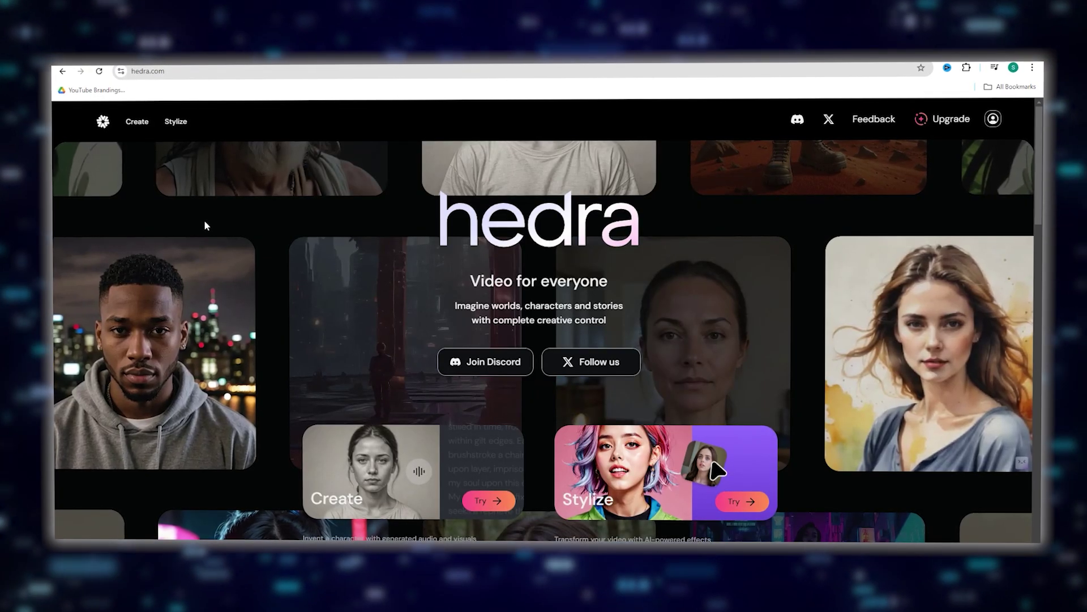
scroll(205, 222, down, 1)
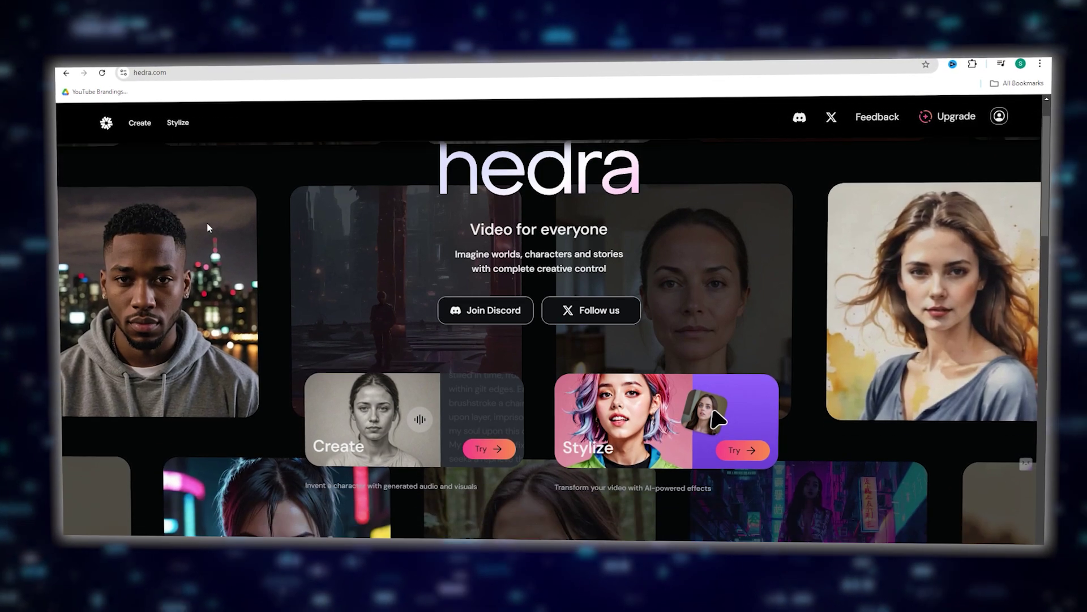
scroll(208, 228, down, 5)
scroll(209, 225, down, 1)
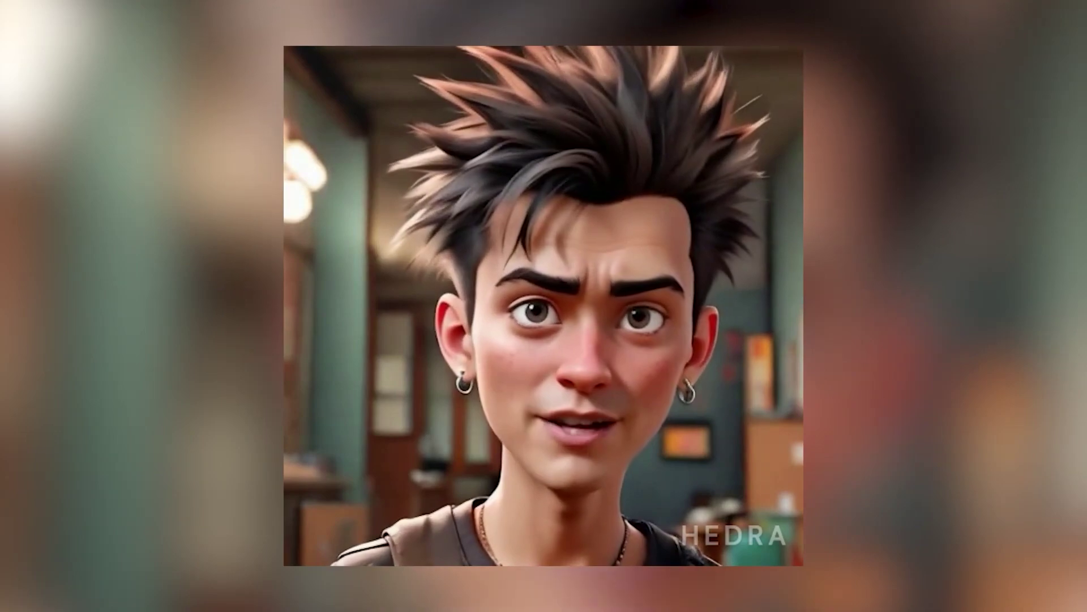